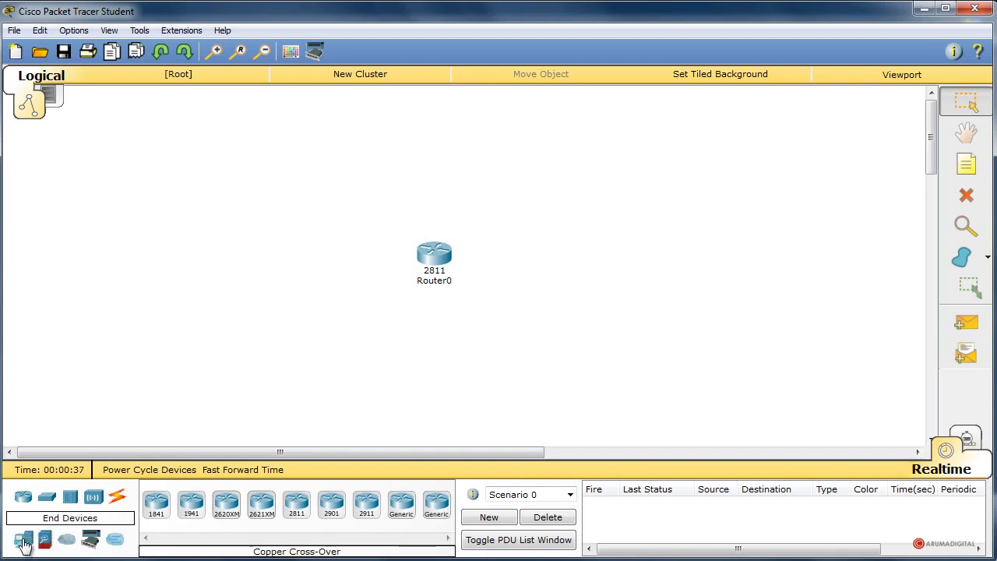
# Add a generic PC on one side of the 2811 router and a generic server on its other side.
pyautogui.click(23, 539)
pyautogui.moveTo(166, 522); pyautogui.dragTo(286, 268)
pyautogui.moveTo(226, 506); pyautogui.dragTo(699, 268)
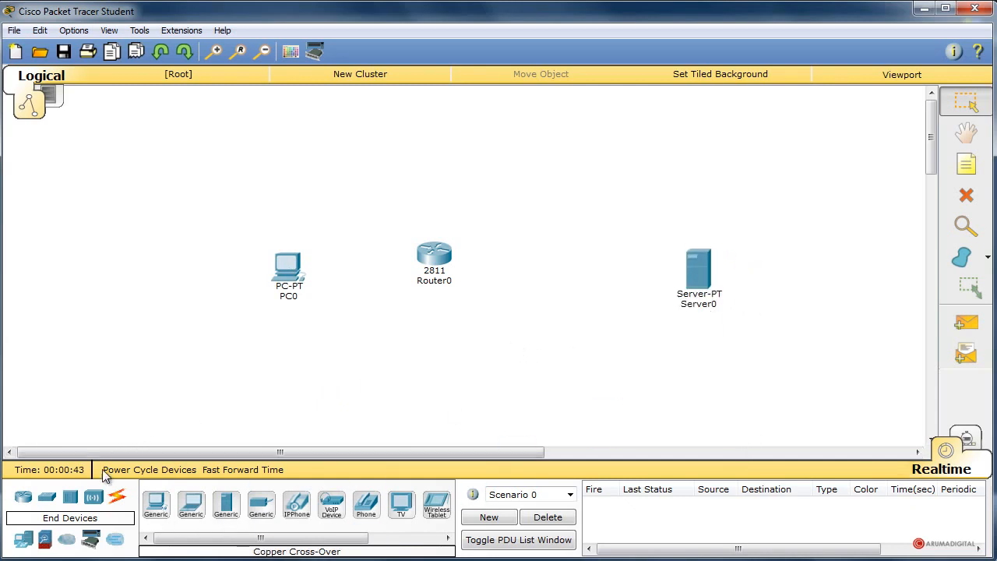
# Connect PC0's FastEthernet0 port to Router0's FastEthernet0/0 port with a copper cross-over cable.
pyautogui.click(117, 497)
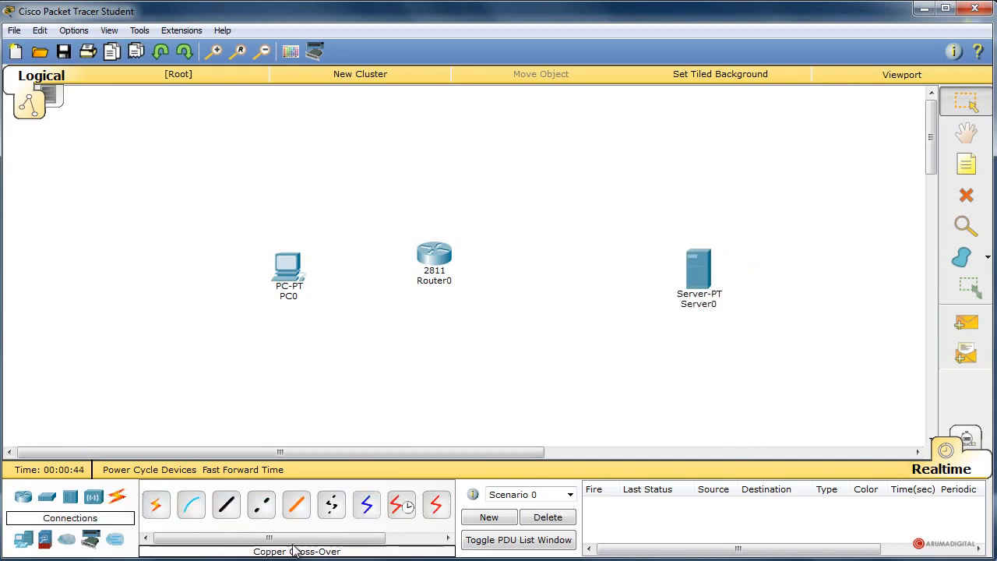
pyautogui.click(261, 505)
pyautogui.click(286, 273)
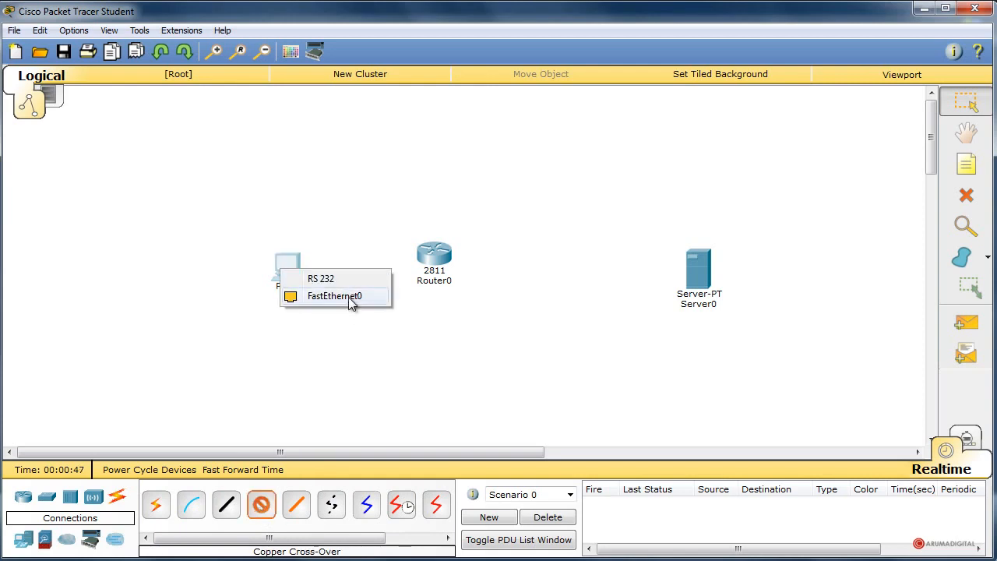
pyautogui.click(351, 296)
pyautogui.click(432, 260)
pyautogui.click(496, 304)
# Connect Router0's FastEthernet0/1 port to Server0's FastEthernet0 port with a copper cross-over cable.
pyautogui.click(261, 505)
pyautogui.click(440, 257)
pyautogui.click(466, 301)
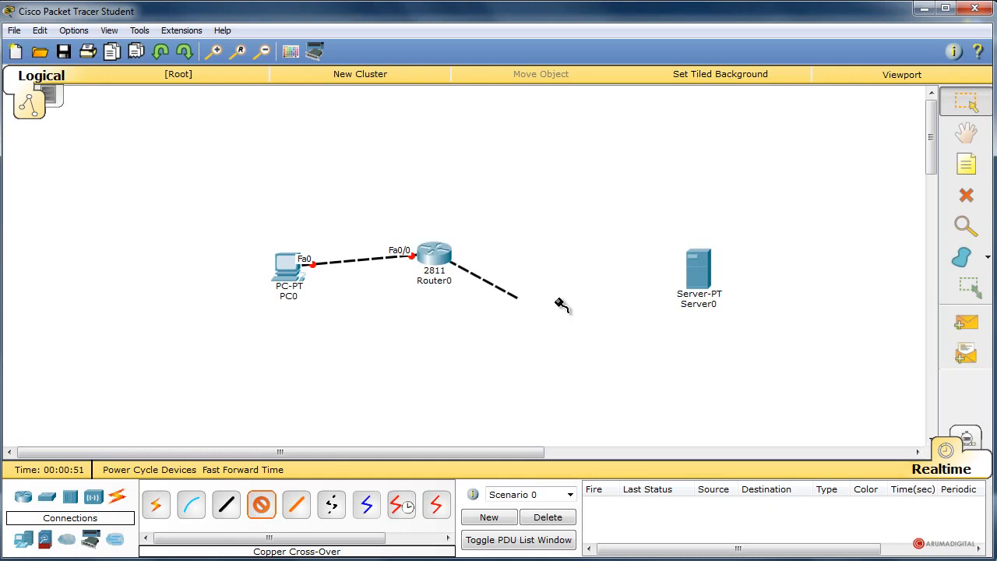
pyautogui.click(699, 270)
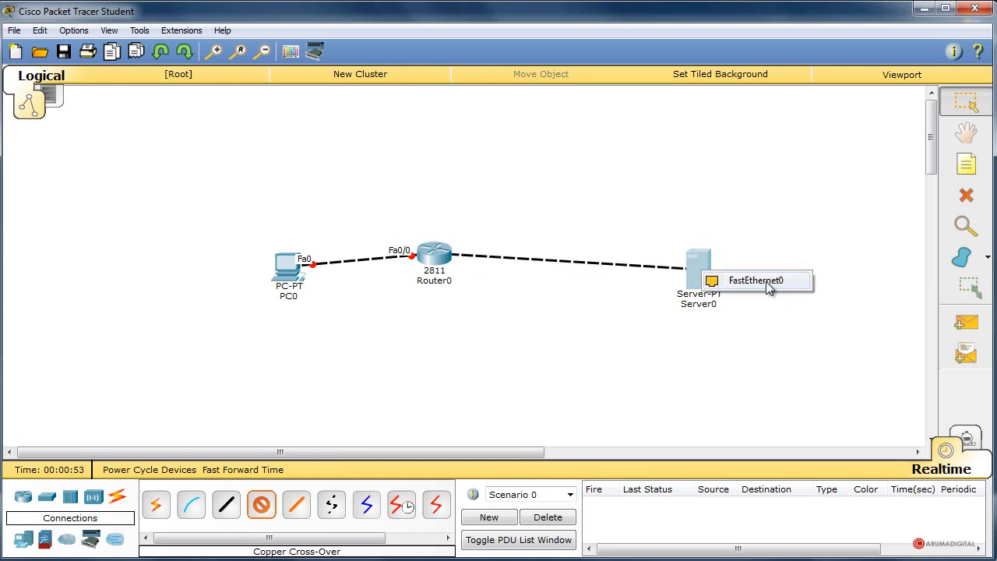
pyautogui.click(766, 281)
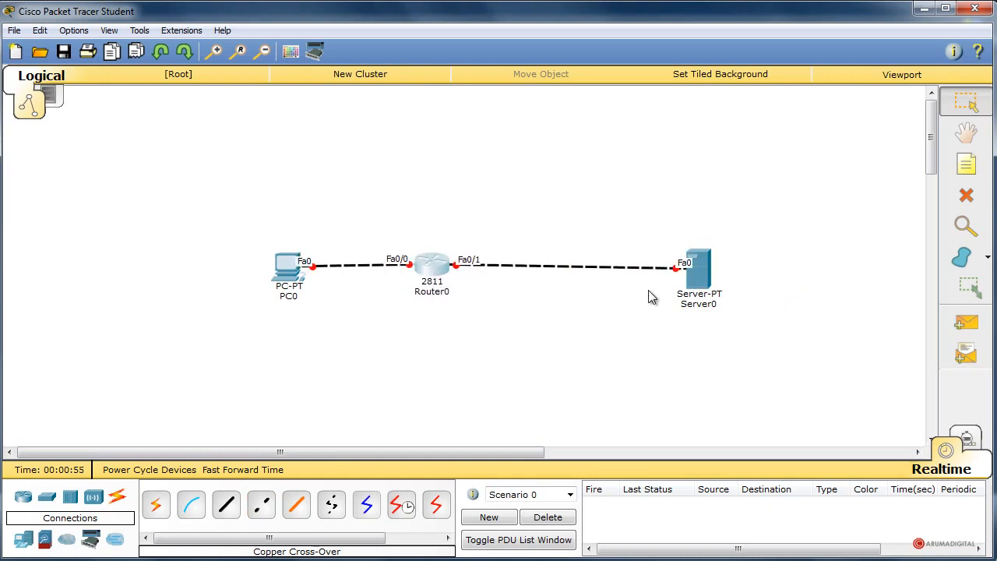
# Give PC0 the static IP address 192.168.1.2, subnet mask 255.255.255.0 and default gateway 192.168.1.1.
pyautogui.click(280, 253)
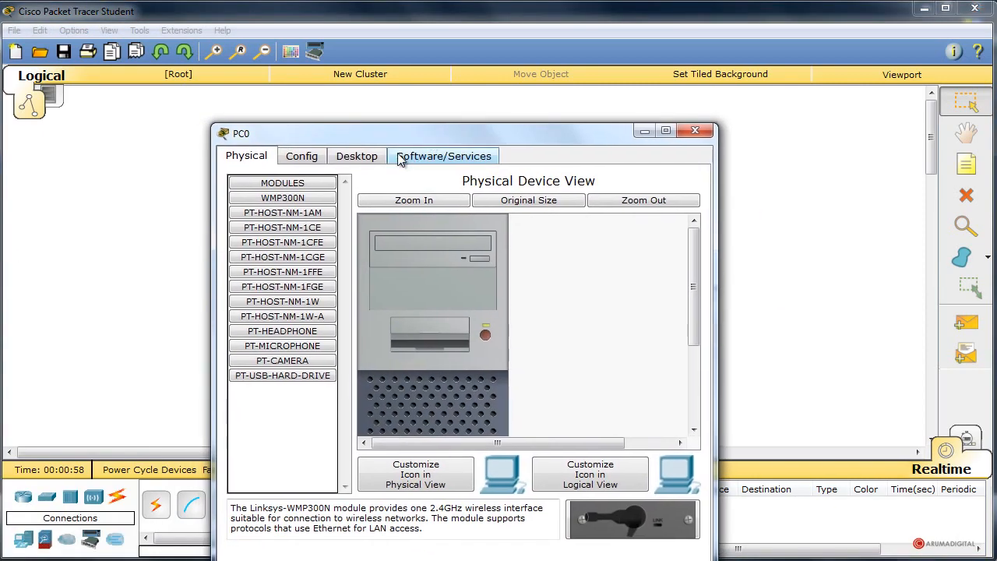
pyautogui.click(356, 156)
pyautogui.click(304, 201)
pyautogui.click(371, 244)
pyautogui.write('192.168.1.2')
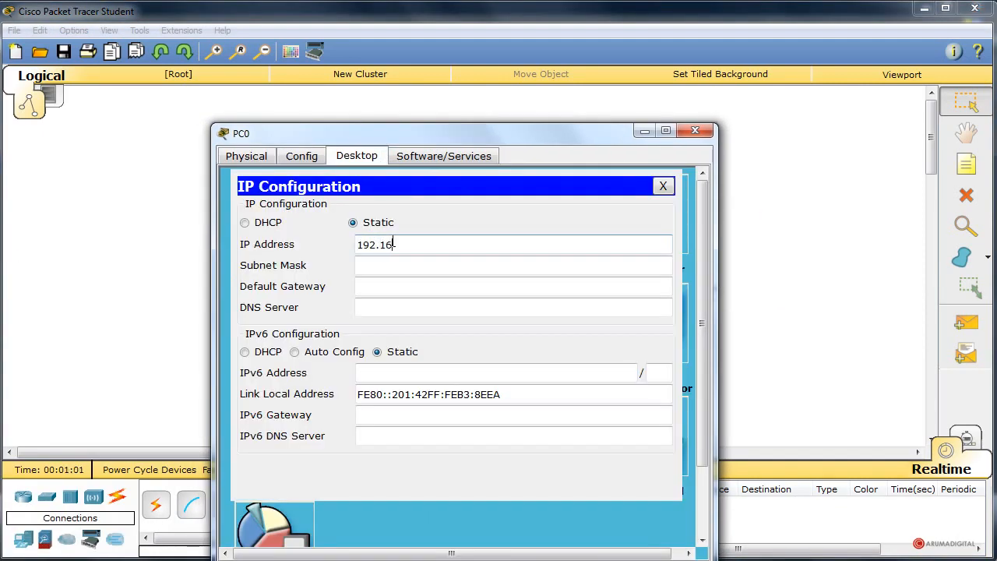
pyautogui.click(397, 266)
pyautogui.click(404, 287)
pyautogui.write('192.16')
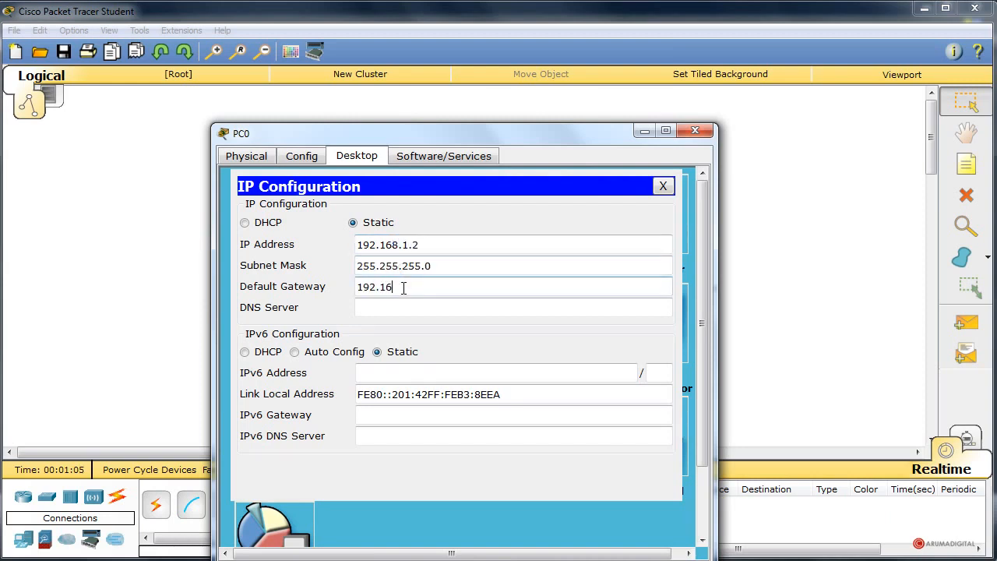
pyautogui.write('8.1.1')
pyautogui.click(695, 130)
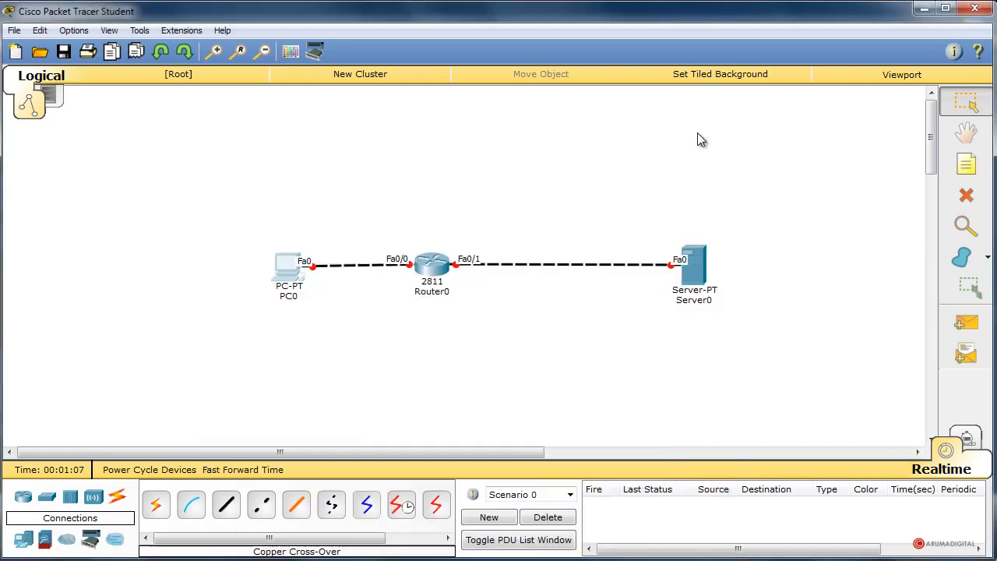
# Set Server0's static IP address to 88.26.224.2 in its IP configuration.
pyautogui.click(693, 265)
pyautogui.moveTo(384, 225); pyautogui.dragTo(588, 130)
pyautogui.click(414, 149)
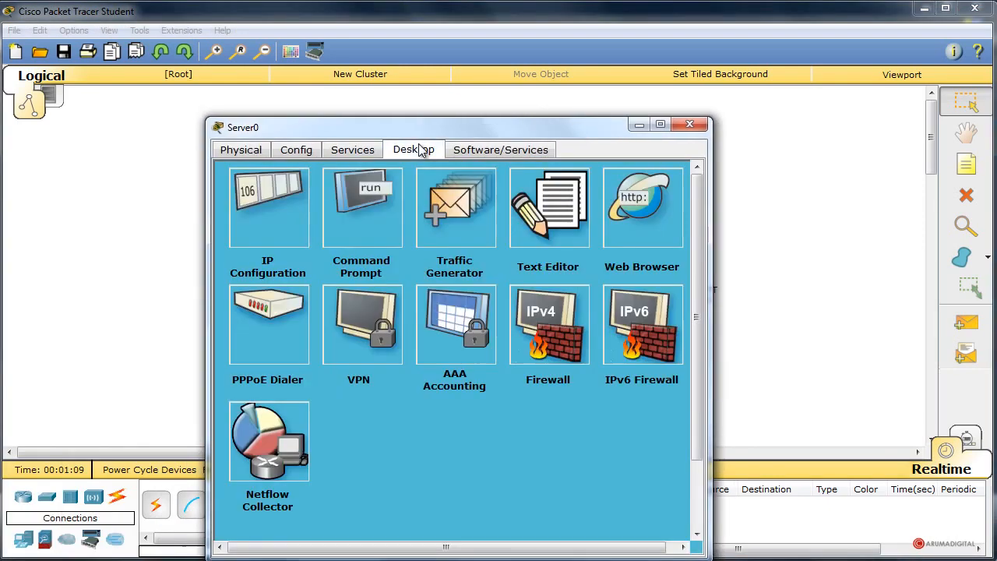
pyautogui.click(269, 199)
pyautogui.click(412, 271)
pyautogui.write('88.26.224.2')
# Set Server0's subnet mask to 255.255.0.0 and its default gateway to 88.26.224.1, then close its window.
pyautogui.click(411, 294)
pyautogui.click(411, 314)
pyautogui.moveTo(383, 297); pyautogui.dragTo(389, 293)
pyautogui.write('255')
pyautogui.click(406, 314)
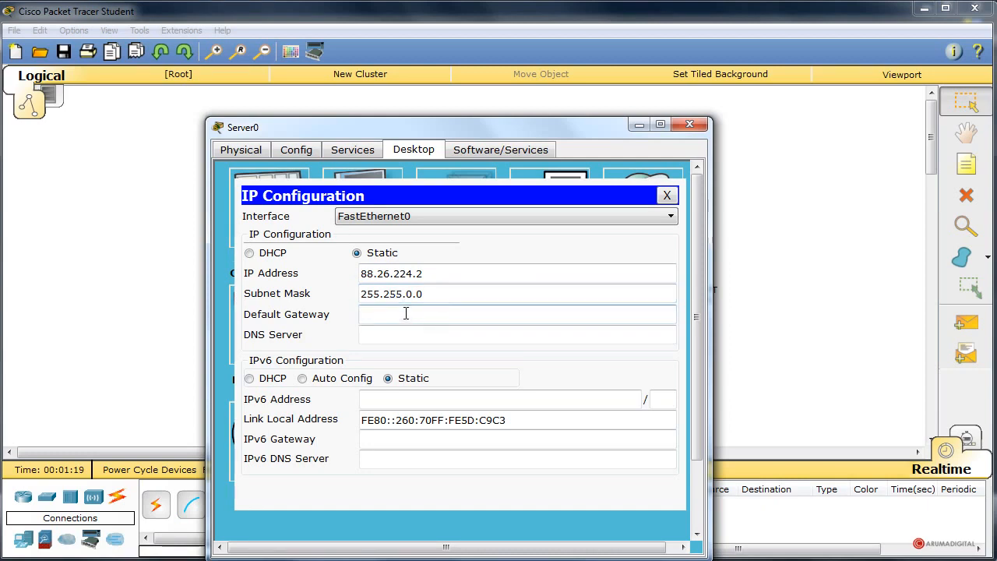
pyautogui.write('88.26.224.1')
pyautogui.click(666, 196)
pyautogui.click(689, 124)
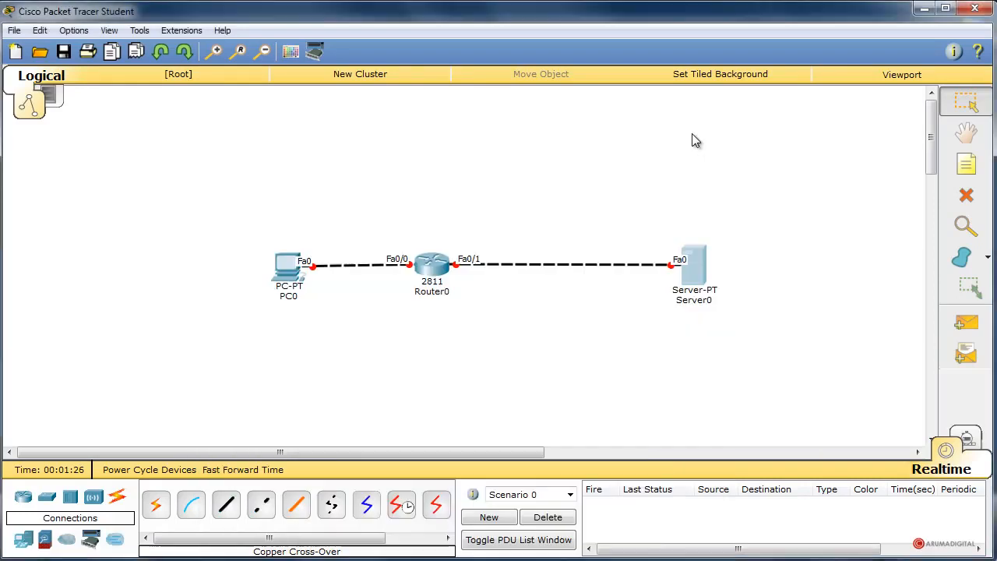
# Open Router0's command line interface and decline the initial system configuration dialog.
pyautogui.click(433, 266)
pyautogui.moveTo(321, 222); pyautogui.dragTo(550, 79)
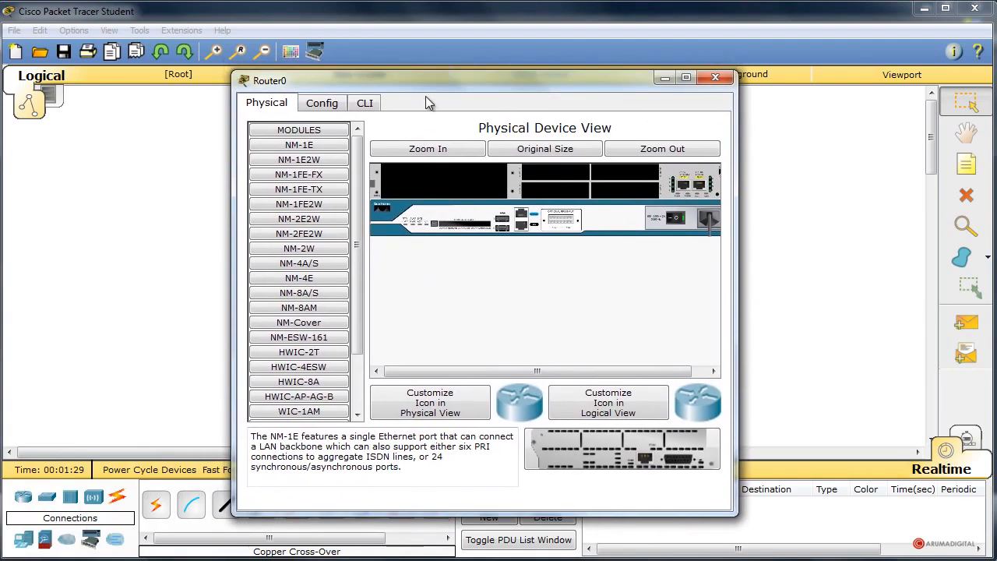
pyautogui.click(365, 102)
pyautogui.write('n')
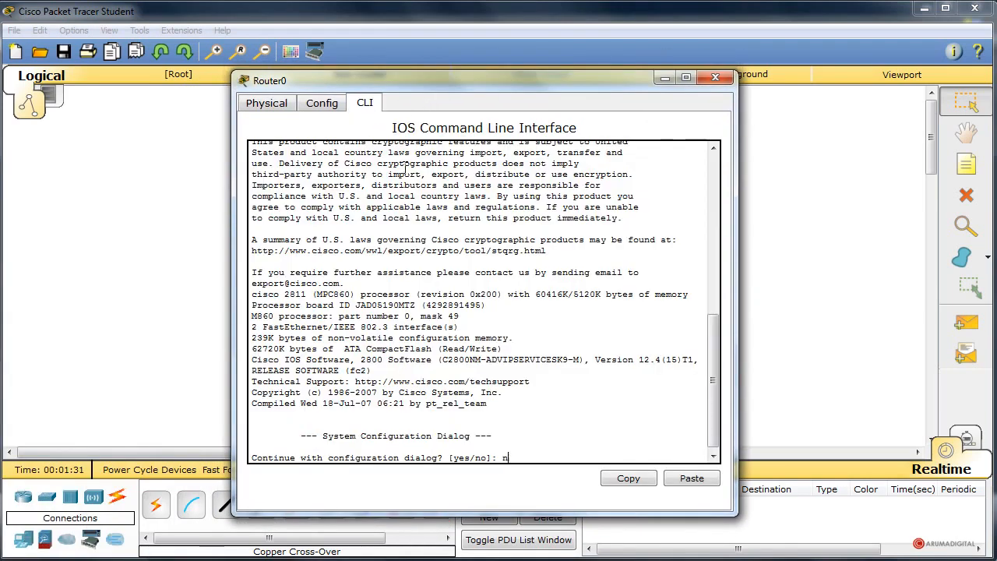
pyautogui.press('Return')
# Enter privileged mode on Router0 with "enable" and global configuration mode with "conf term".
pyautogui.press('Return')
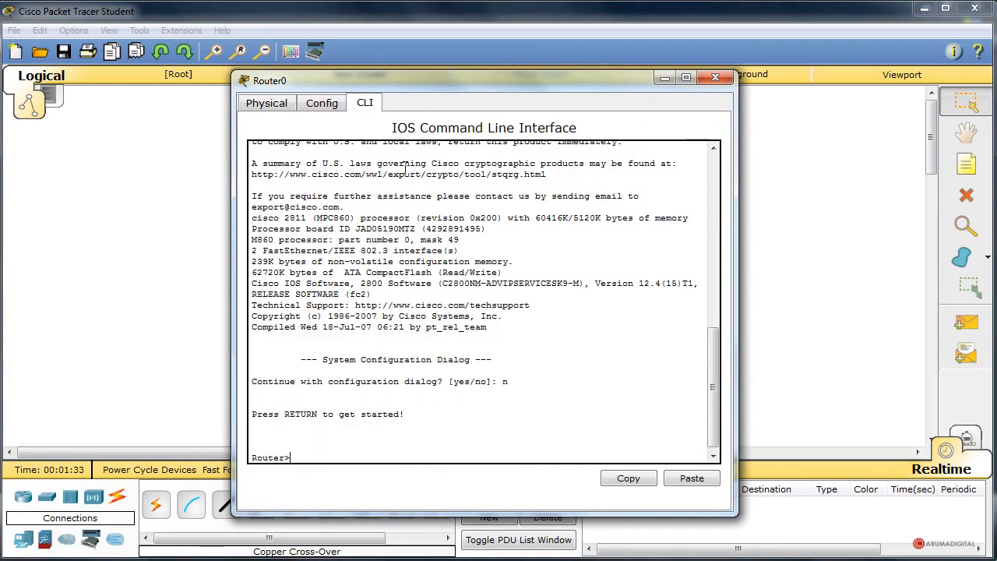
pyautogui.write('enablre')
pyautogui.write('e')
pyautogui.press('Return')
pyautogui.write('conf term')
# Assign IP address 192.168.1.1 with mask 255.255.0.0 to Router0's interface fast0/0.
pyautogui.press('Return')
pyautogui.write('int fast0/1')
pyautogui.press('BackSpace')
pyautogui.write('0')
pyautogui.press('Return')
pyautogui.write('ip address 19')
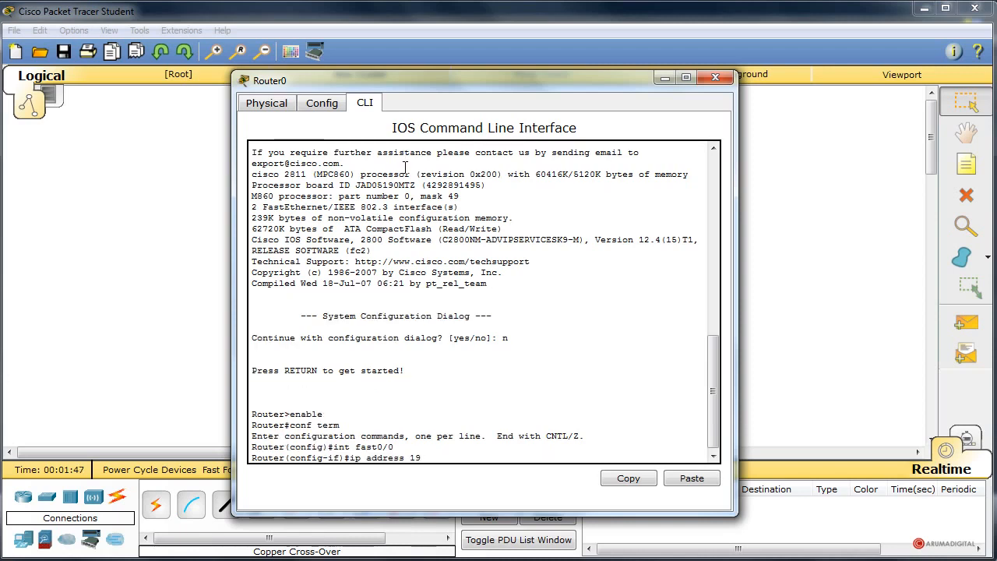
pyautogui.write('2.168.1.1 255.255.0.')
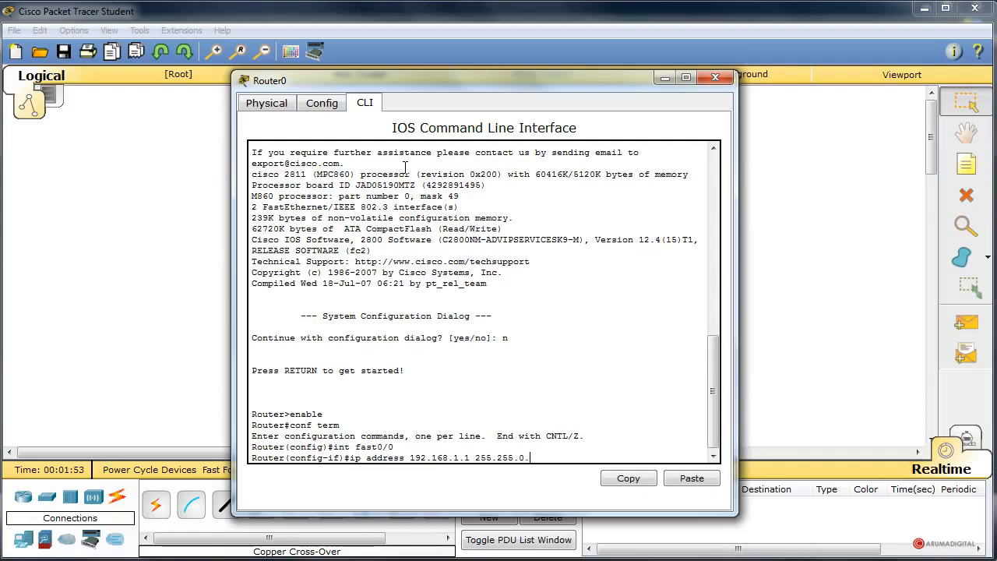
pyautogui.write('0')
pyautogui.press('Return')
# Enable Router0's interface fast0/0 with "no shutdown".
pyautogui.write('no sh')
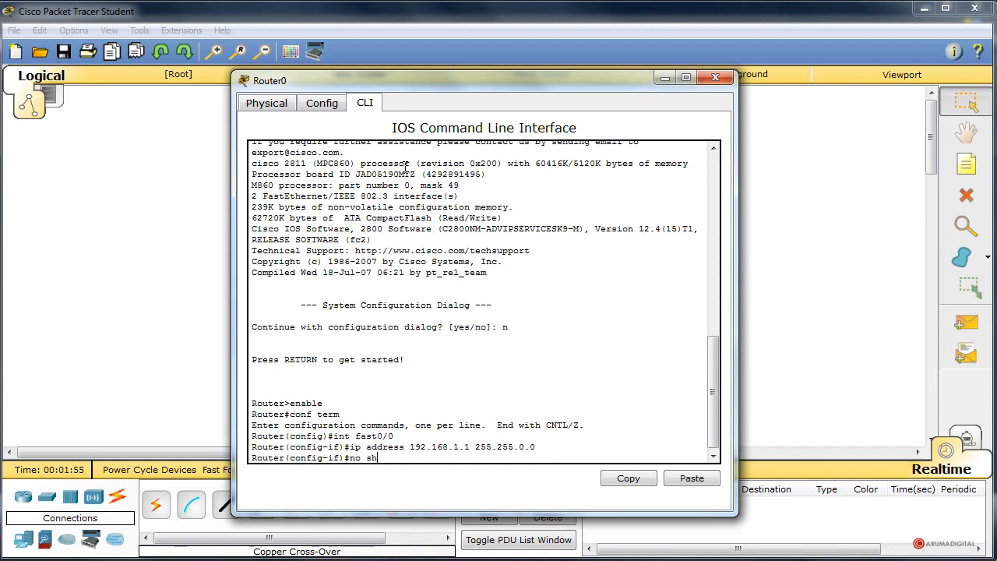
pyautogui.write('utdown')
pyautogui.press('Return')
pyautogui.press('Return')
# Assign IP address 88.26.224.1 with mask 255.255.0.0 to Router0's interface fast0/1.
pyautogui.press('Up')
pyautogui.press('Up')
pyautogui.press('Up')
pyautogui.press('BackSpace')
pyautogui.write('1')
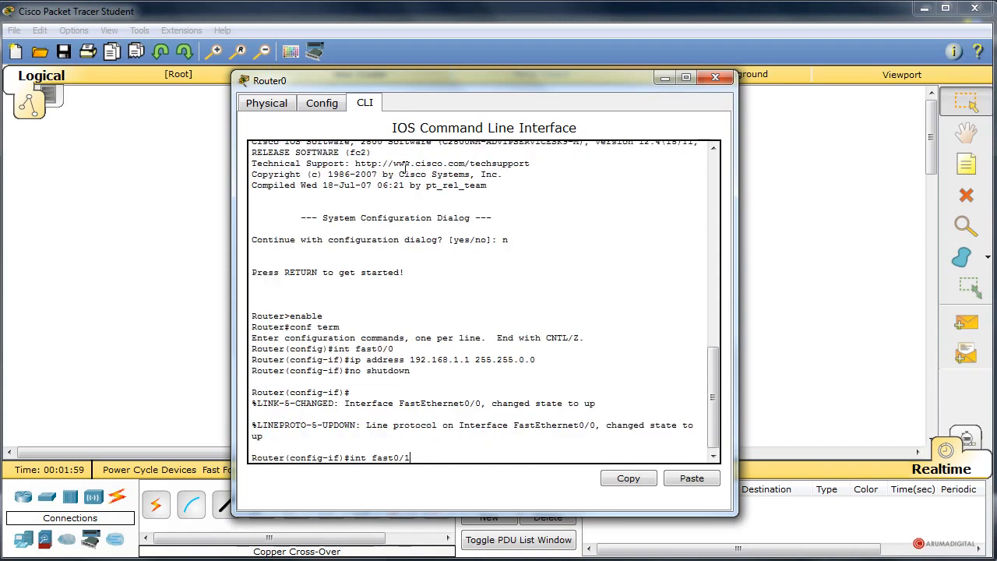
pyautogui.press('Return')
pyautogui.write('ip address')
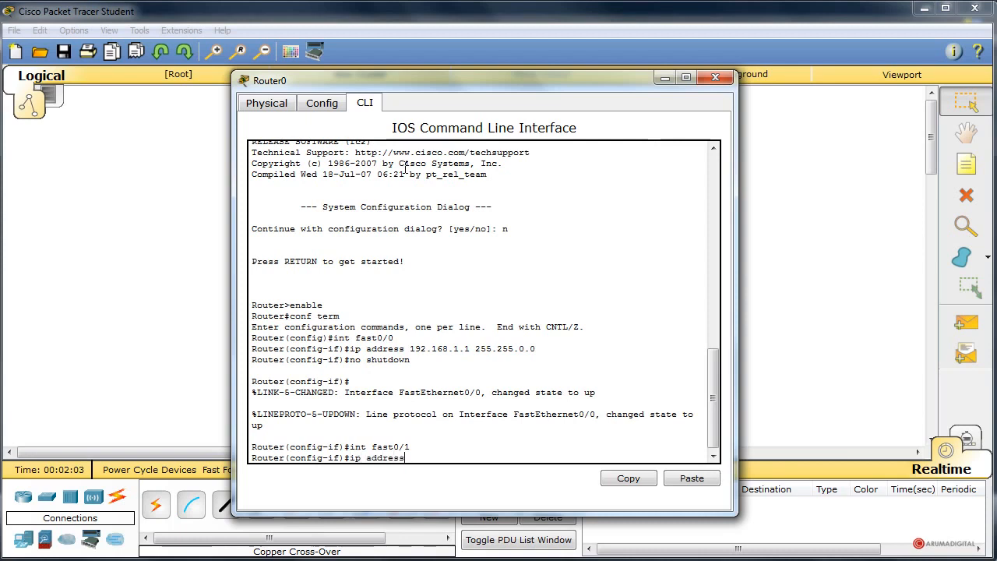
pyautogui.write(' 88.26.224.1 255.255.0.0')
pyautogui.press('Return')
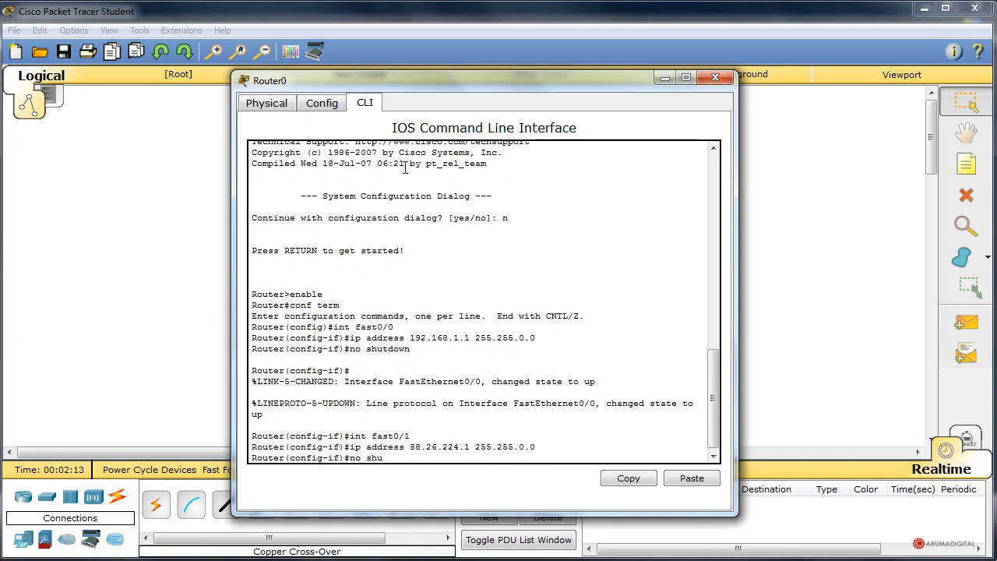
# Enable interface fast0/1 with "no shutdown" and exit to global configuration mode.
pyautogui.write('no shutdown')
pyautogui.press('Return')
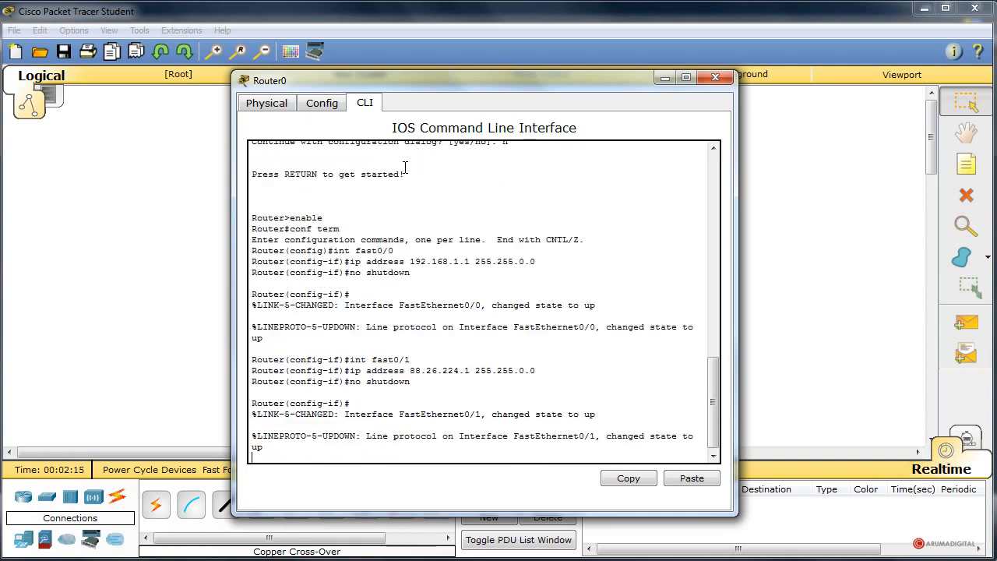
pyautogui.write('ex')
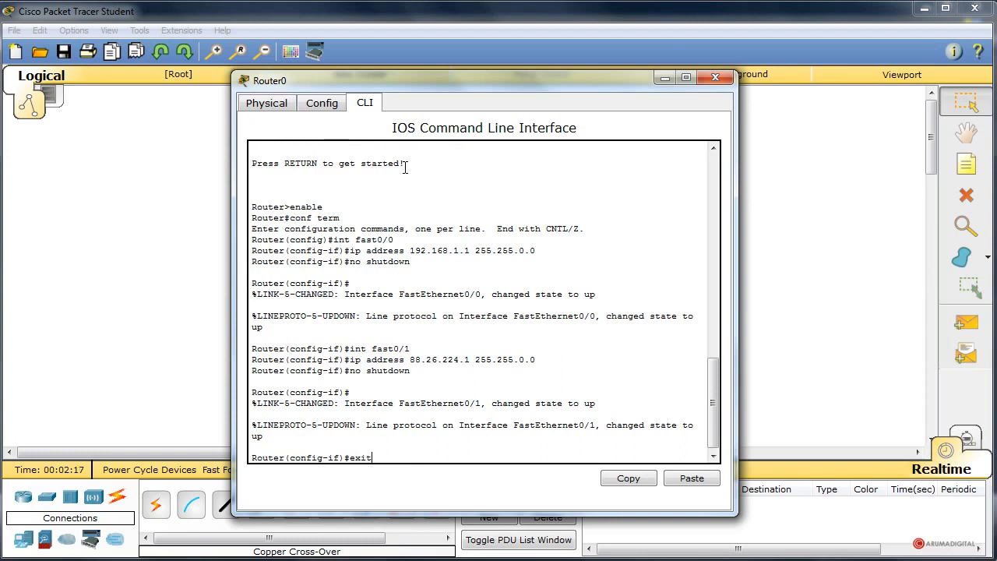
pyautogui.write('it')
pyautogui.press('Return')
# Create access list 1 on Router0 permitting network 192.168.1.0 with wildcard mask 0.0.0.255.
pyautogui.write('access')
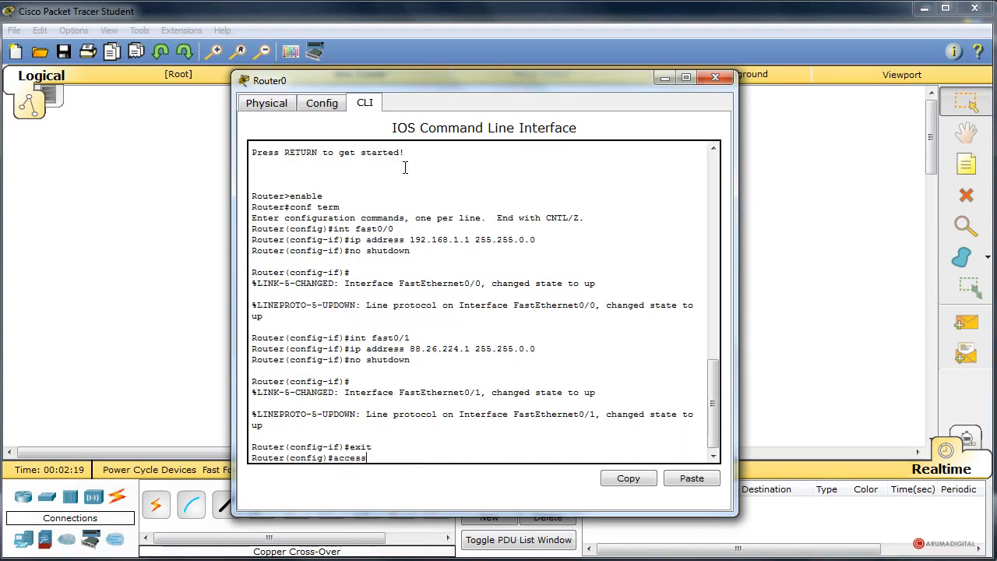
pyautogui.write('-list')
pyautogui.write('1 permi')
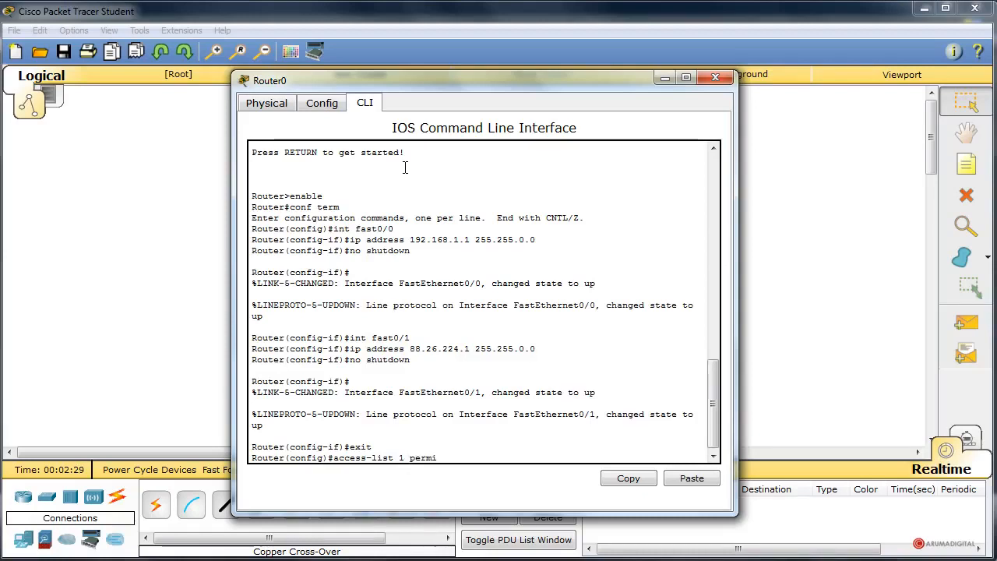
pyautogui.write('t 192.168.1.0 0.0.0.25')
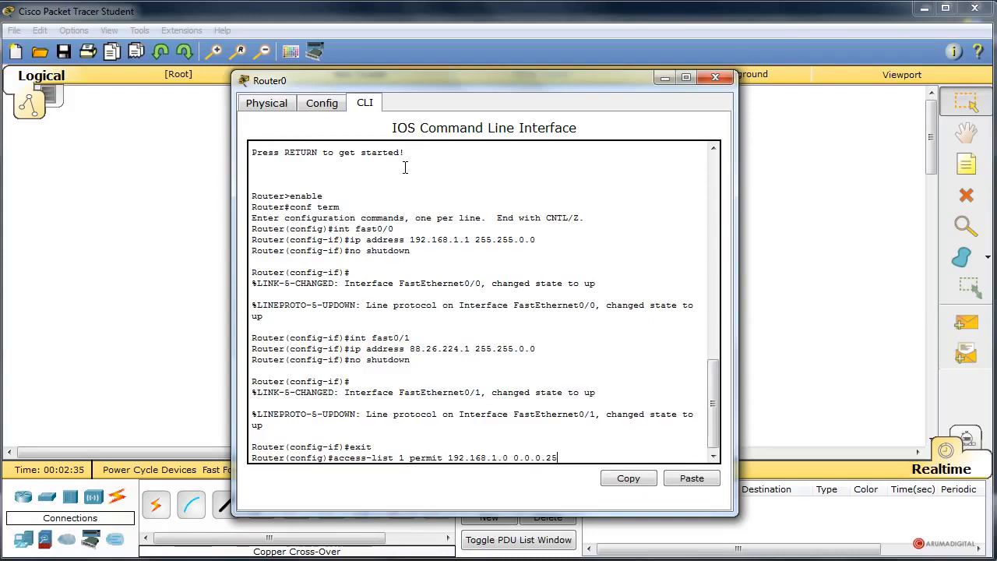
pyautogui.write('5')
pyautogui.press('Return')
# Configure NAT overload with "ip nat inside source list 1 interface fast0/1 overload".
pyautogui.write('ip na')
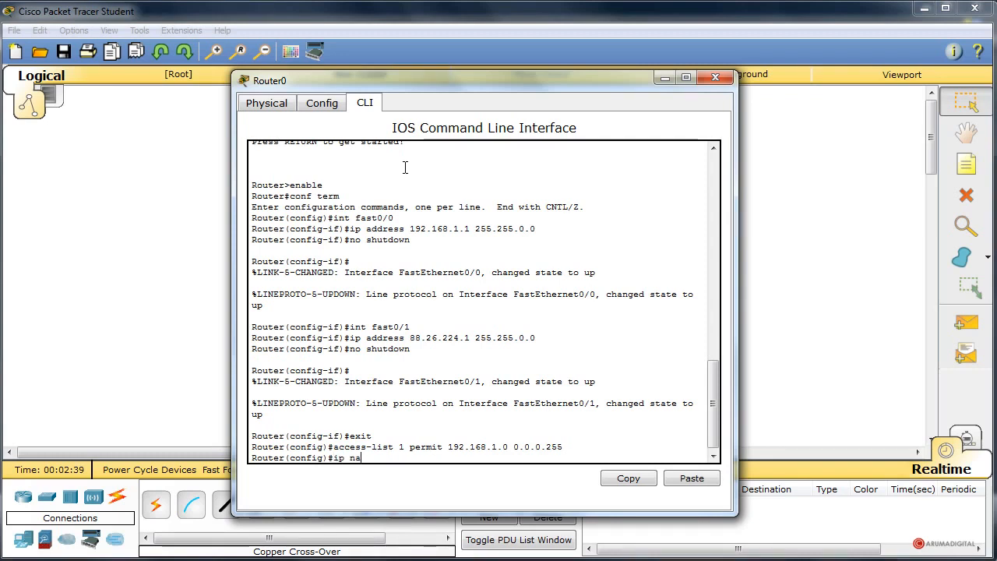
pyautogui.write('t inside source')
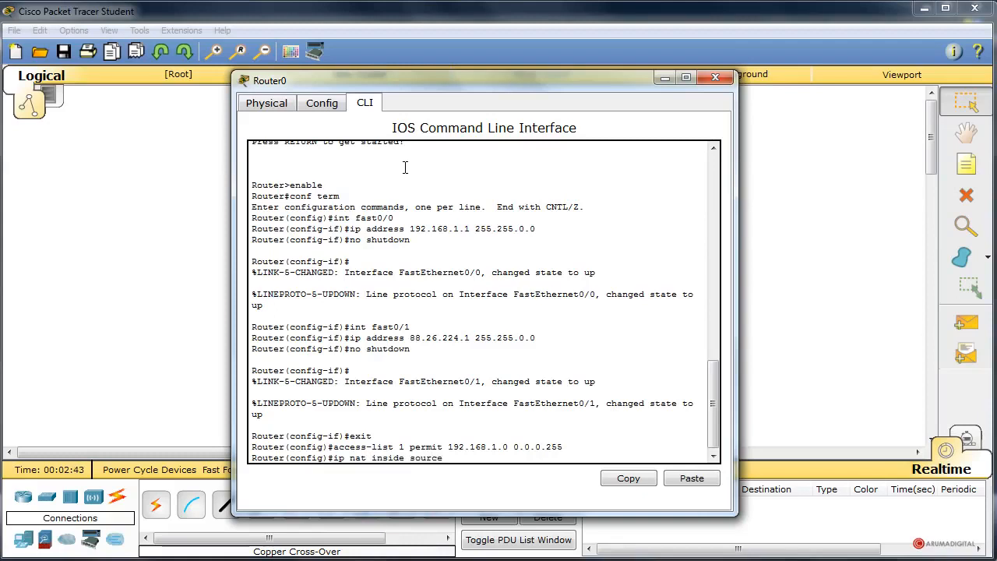
pyautogui.write(' list')
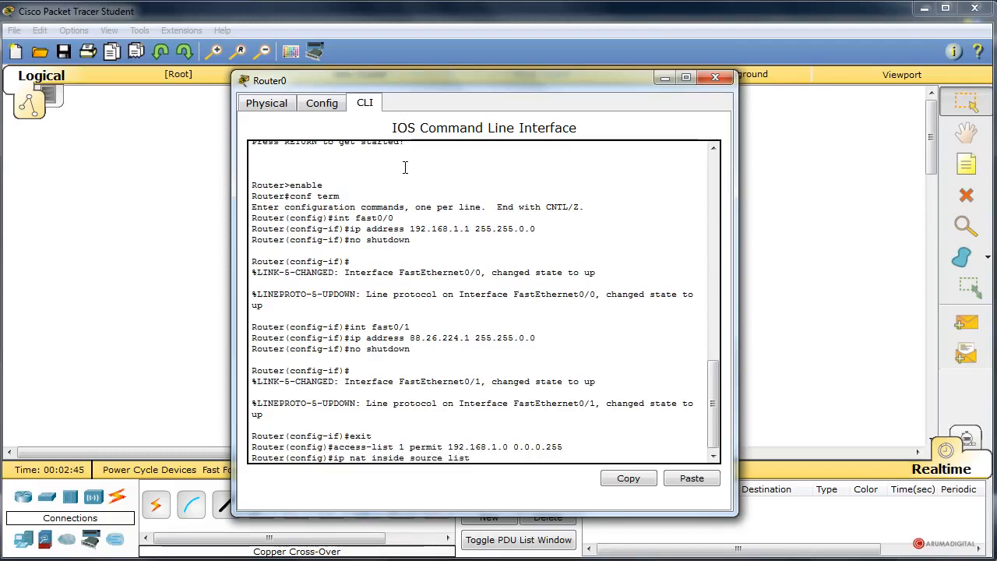
pyautogui.write(' 1 interface fast')
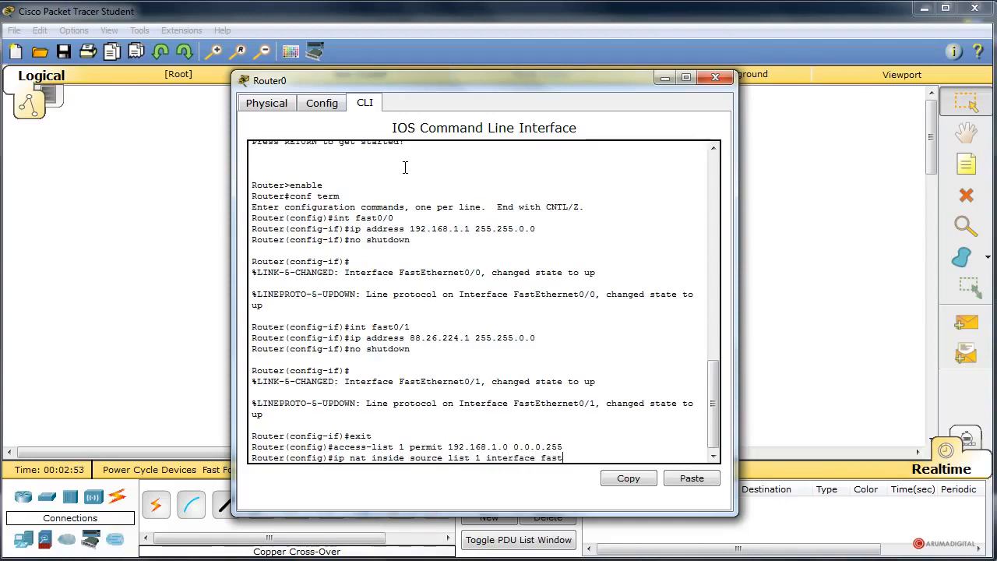
pyautogui.write('0/1 overload')
pyautogui.press('Return')
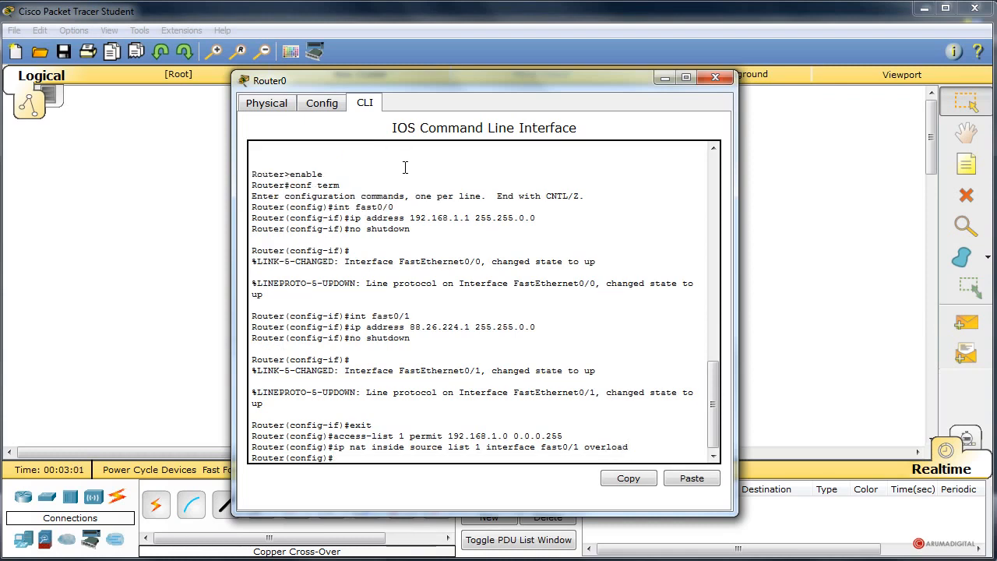
# Mark Router0's interface fast0/0 as the NAT inside interface with "ip nat inside".
pyautogui.write('int fast0/')
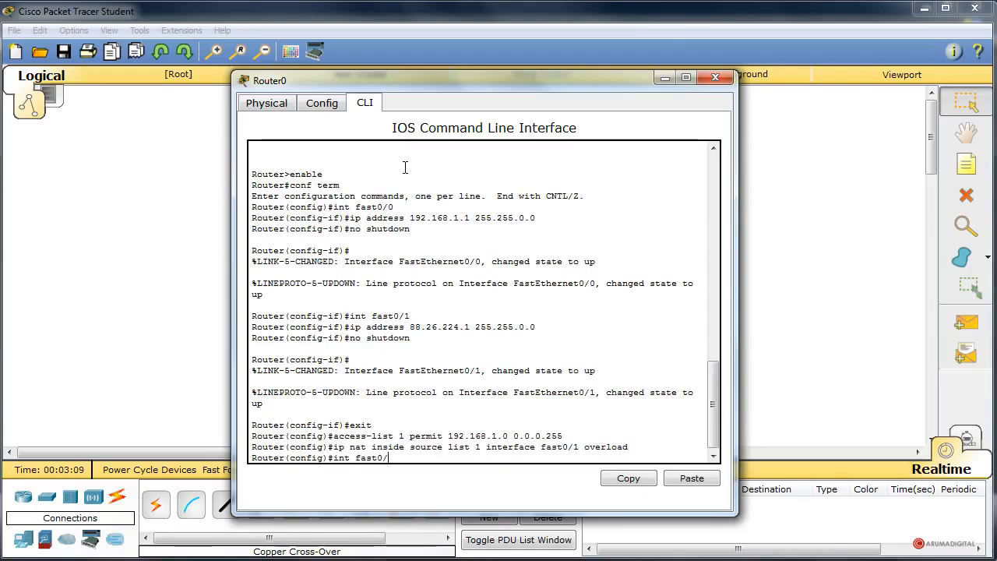
pyautogui.write('0')
pyautogui.press('Return')
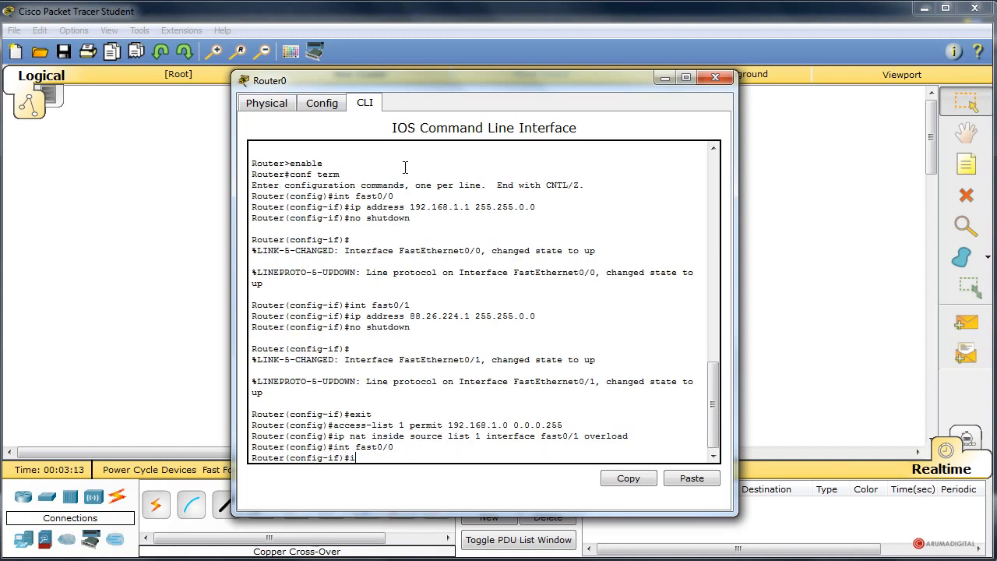
pyautogui.write('ip nat inside')
pyautogui.press('Return')
# Mark Router0's interface fast0/1 as the NAT outside interface with "ip nat outside" and exit to global configuration mode.
pyautogui.press('Up')
pyautogui.press('Up')
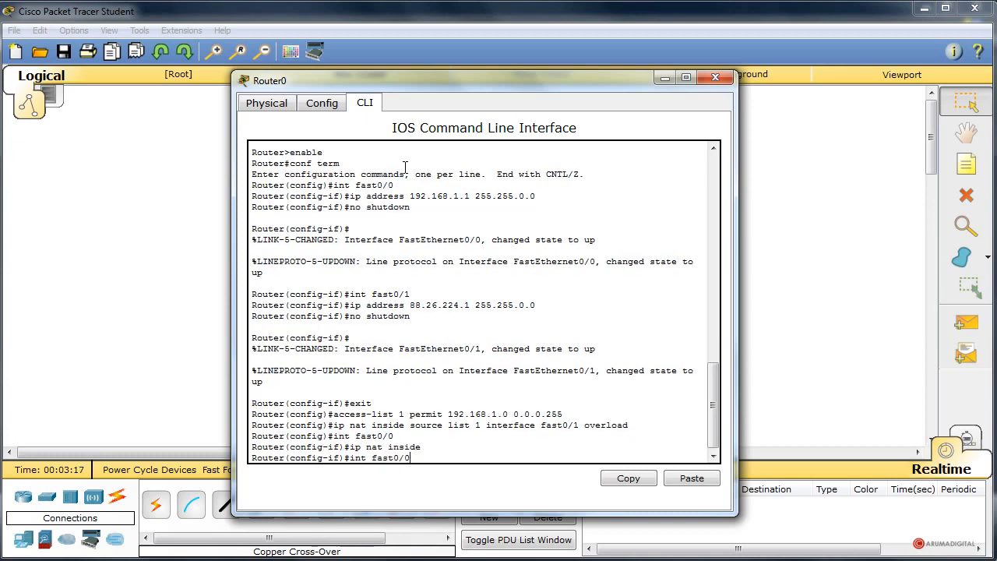
pyautogui.press('Return')
pyautogui.write('ip ')
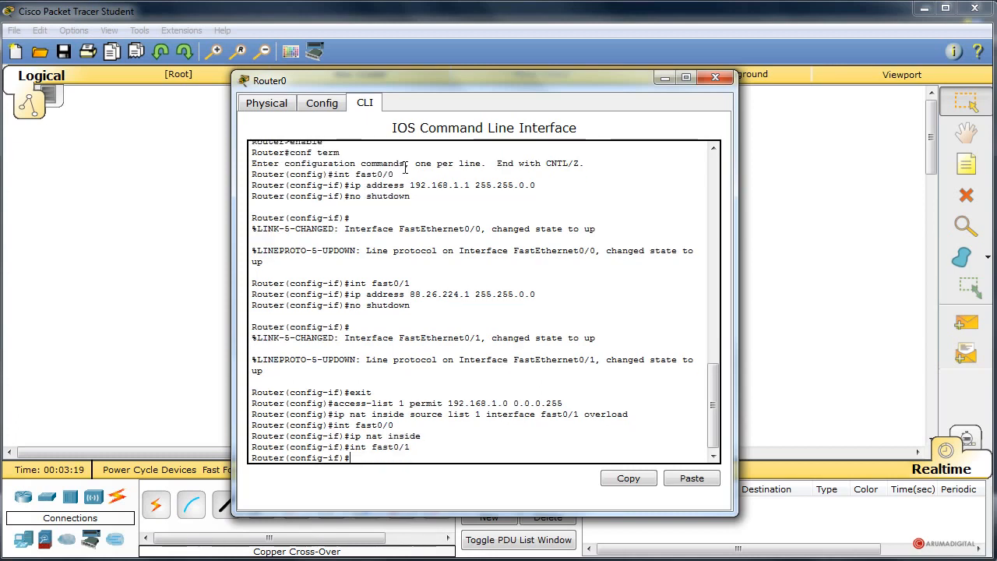
pyautogui.write('nat outside')
pyautogui.press('Return')
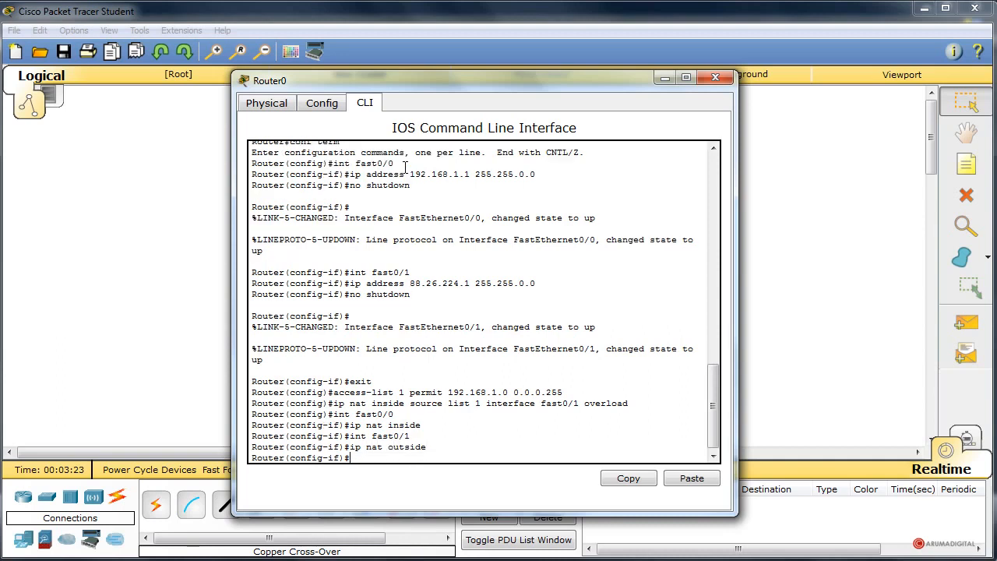
pyautogui.write('exit')
pyautogui.press('Return')
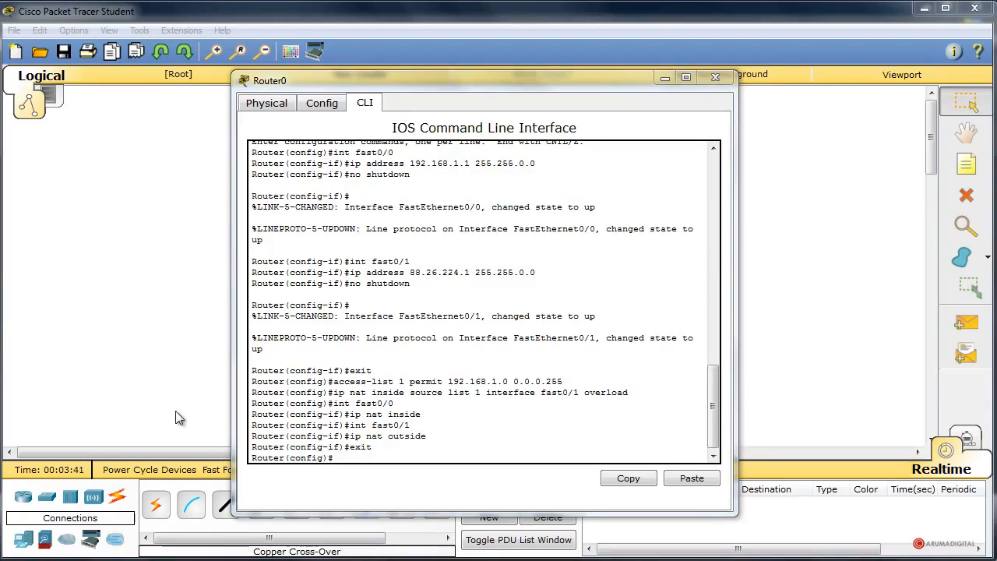
# Close Router0's window and move Server0 slightly farther away from the router in the topology.
pyautogui.click(715, 78)
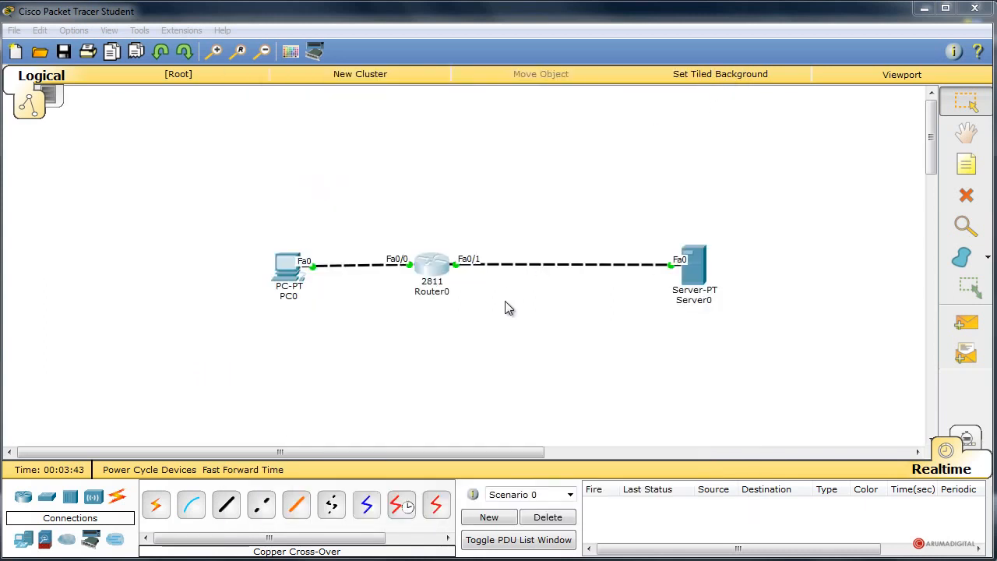
pyautogui.moveTo(708, 287); pyautogui.dragTo(729, 276)
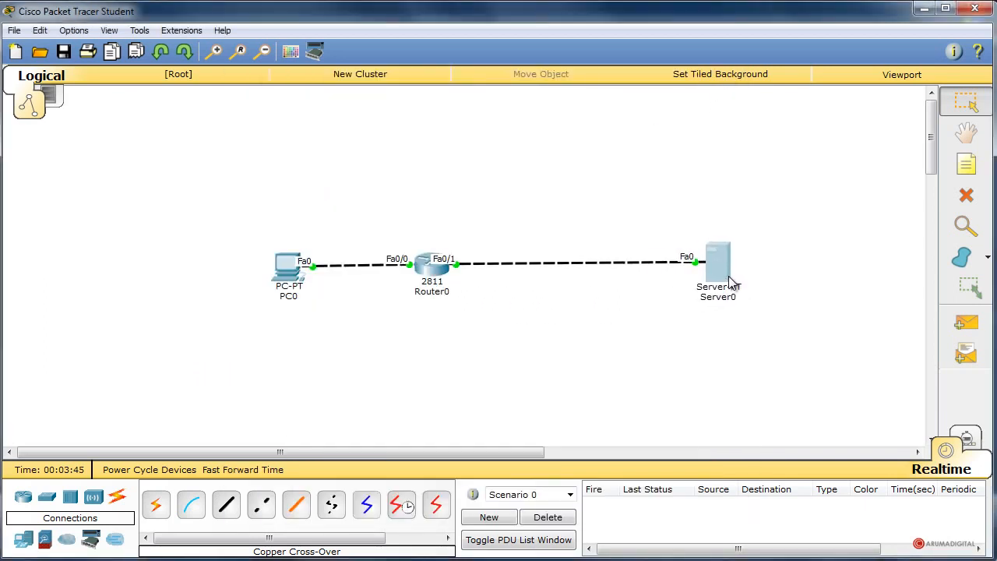
# Reopen Router0's command line and exit global configuration mode to the privileged EXEC prompt.
pyautogui.click(430, 274)
pyautogui.moveTo(384, 214); pyautogui.dragTo(584, 81)
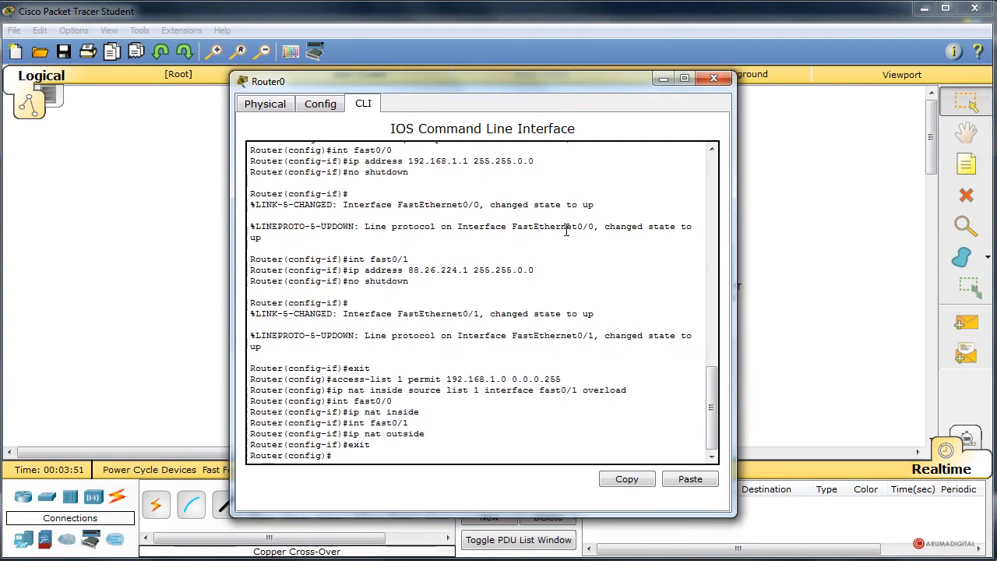
pyautogui.write('exit')
pyautogui.press('Return')
pyautogui.press('Return')
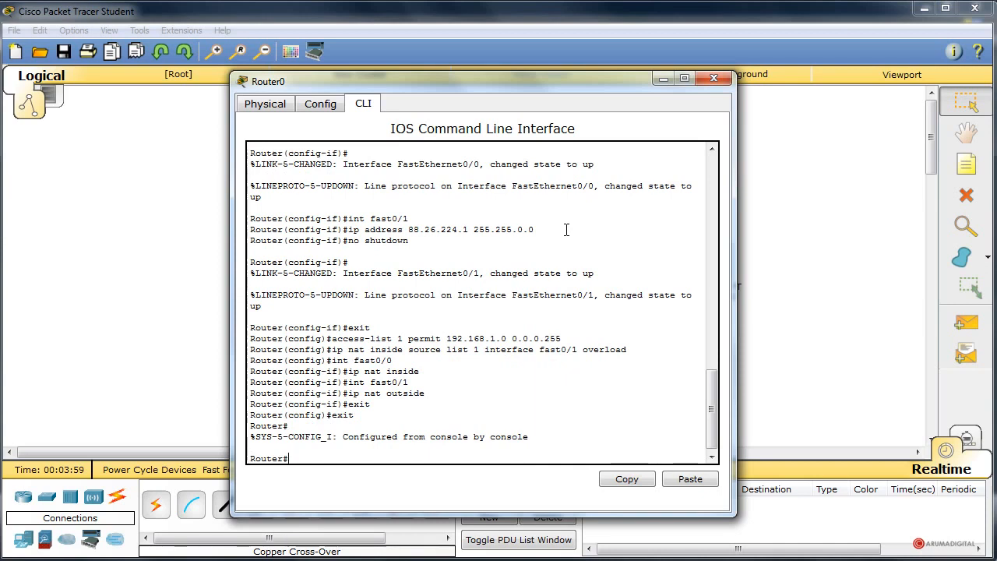
# Run "show run" on Router0 and page through to the address and NAT settings of FastEthernet0/0 and FastEthernet0/1.
pyautogui.write('show run')
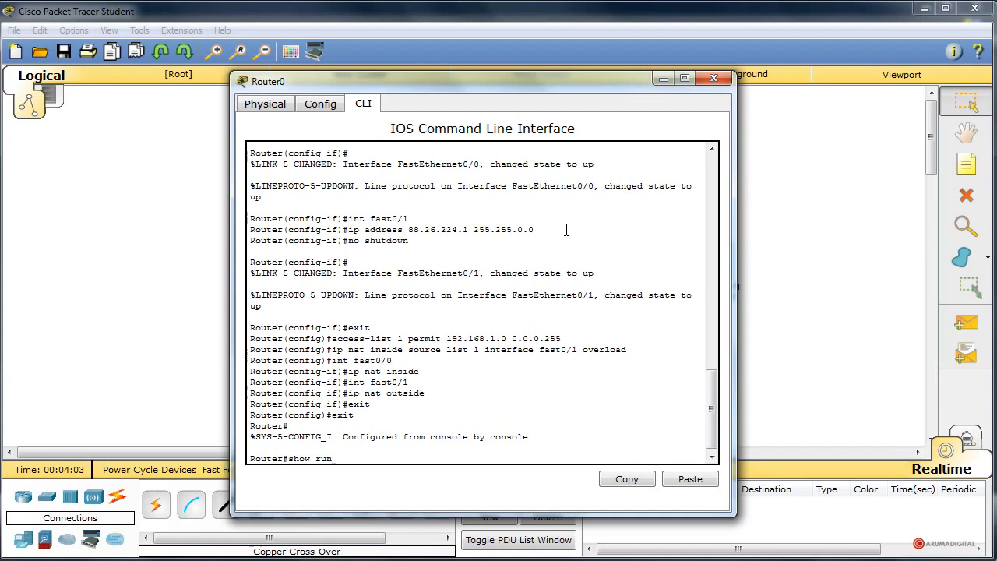
pyautogui.press('Return')
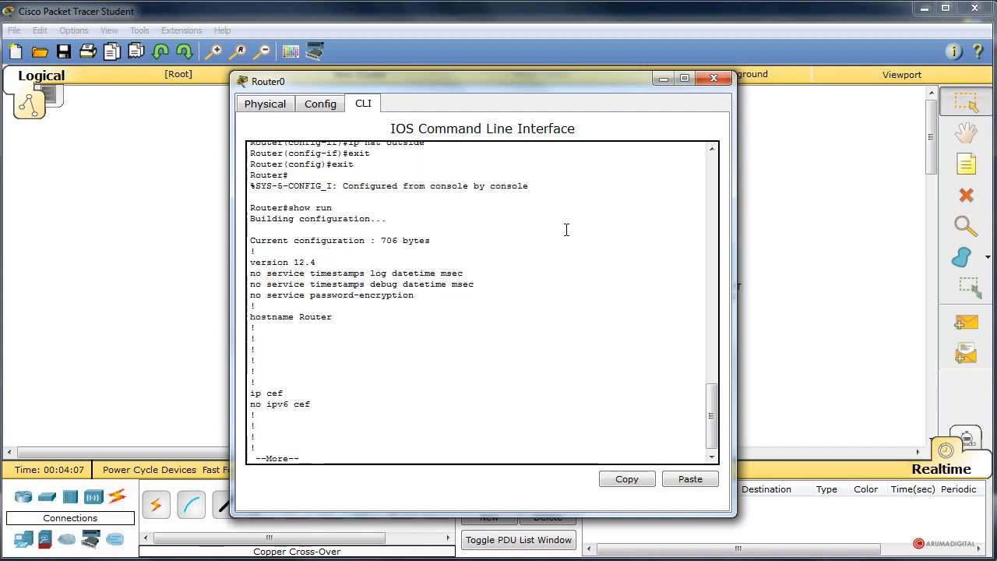
pyautogui.press('Return')
pyautogui.press('Return')
pyautogui.press('Return')
pyautogui.press('Return')
pyautogui.press('Return')
pyautogui.press('Return')
pyautogui.press('Return')
pyautogui.press('Return')
pyautogui.press('Return')
pyautogui.press('Return')
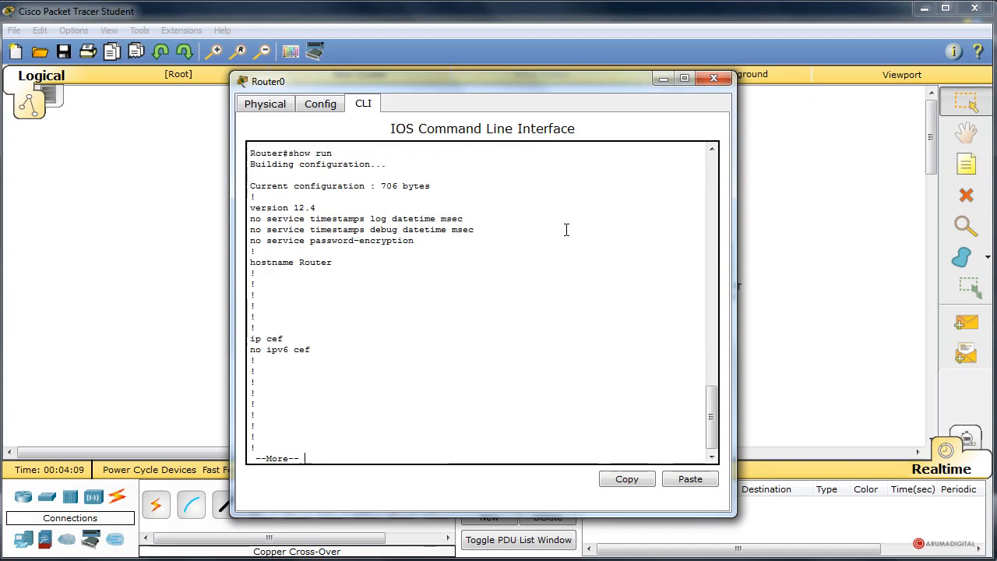
pyautogui.press('Return')
pyautogui.press('Return')
pyautogui.press('Return')
pyautogui.press('Return')
pyautogui.press('Return')
pyautogui.press('Return')
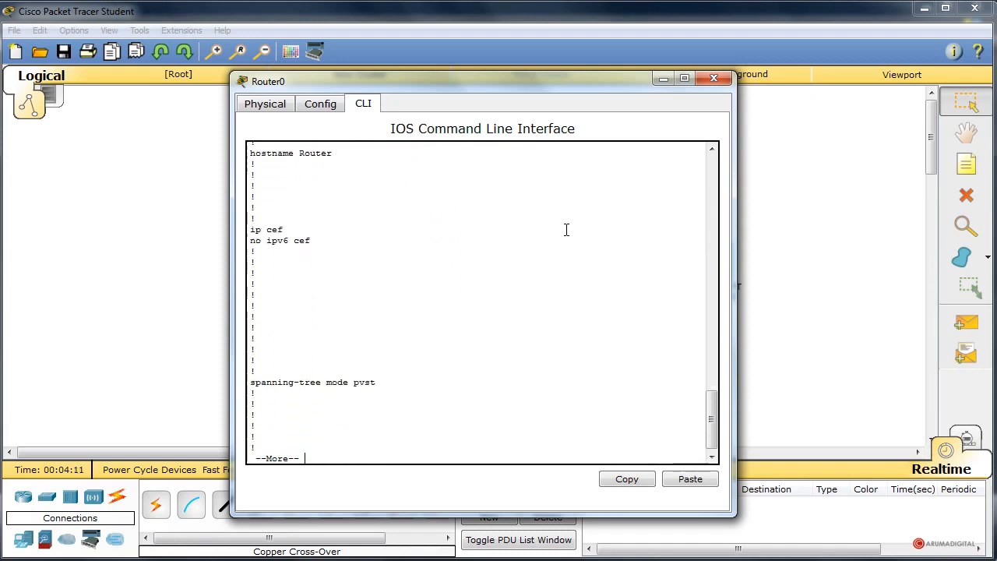
pyautogui.press('Return')
pyautogui.press('Return')
pyautogui.press('Return')
pyautogui.press('Return')
pyautogui.press('Return')
pyautogui.press('Return')
pyautogui.press('Return')
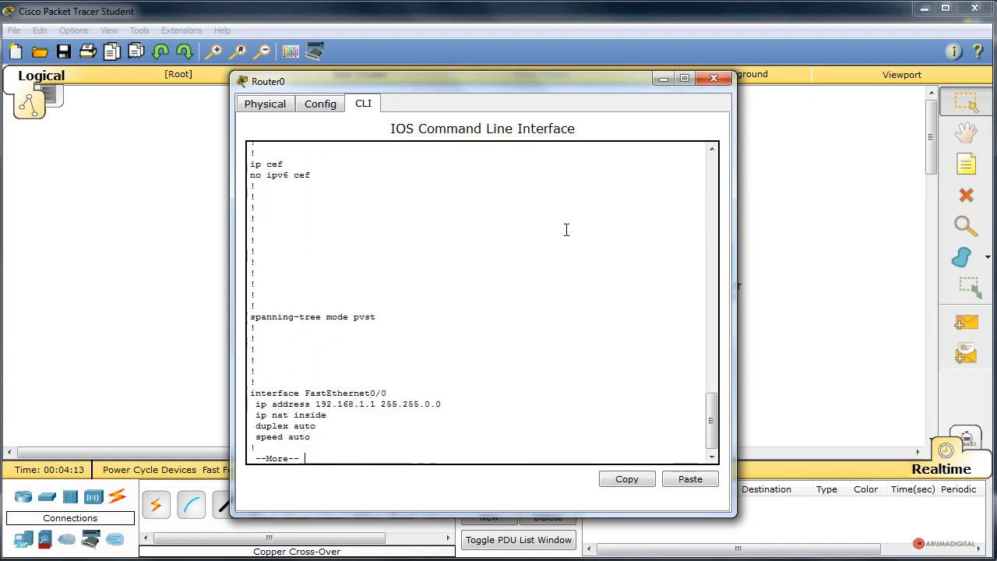
pyautogui.press('Return')
pyautogui.press('Return')
pyautogui.press('Return')
pyautogui.press('Return')
pyautogui.press('Return')
pyautogui.press('Return')
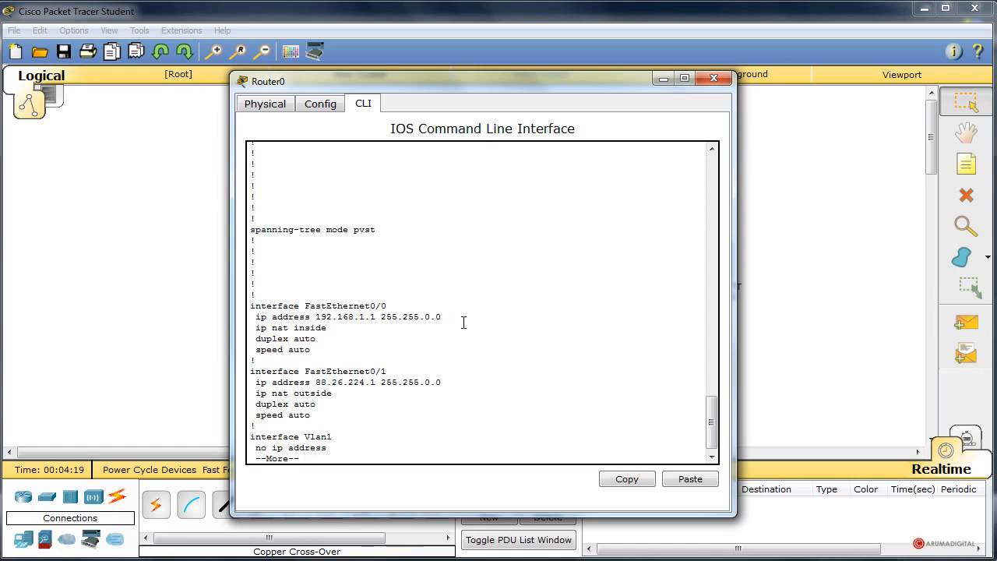
# Examine the NAT overload rule and access list 1 in the rest of the running configuration, and quit the listing.
pyautogui.press('Return')
pyautogui.press('Return')
pyautogui.press('Return')
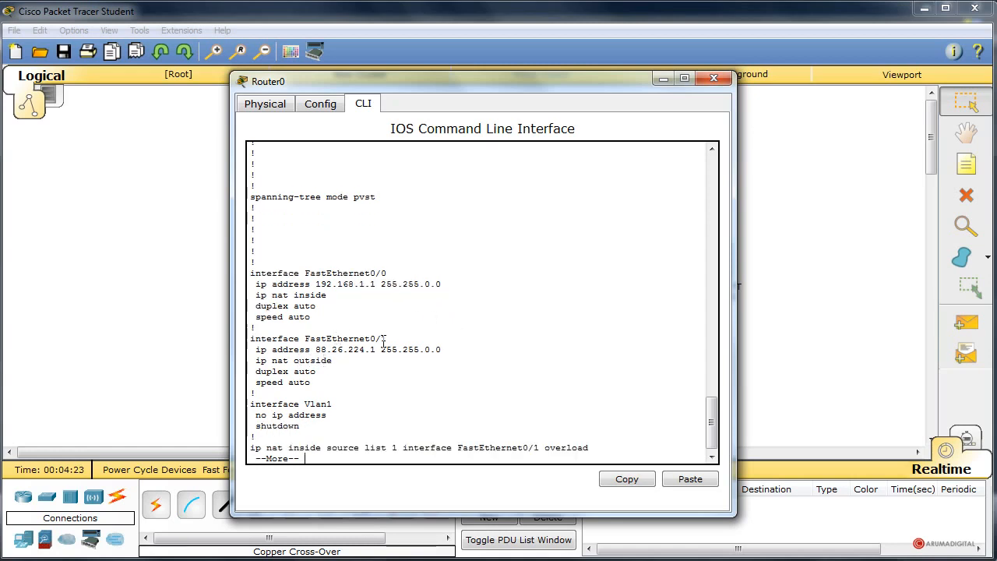
pyautogui.press('Return')
pyautogui.press('Return')
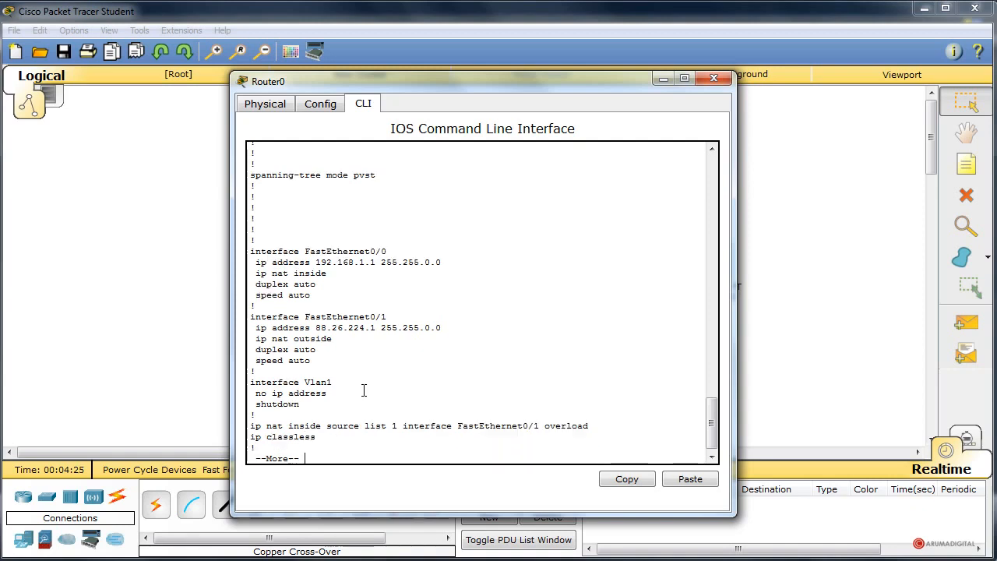
pyautogui.press('Return')
pyautogui.press('Return')
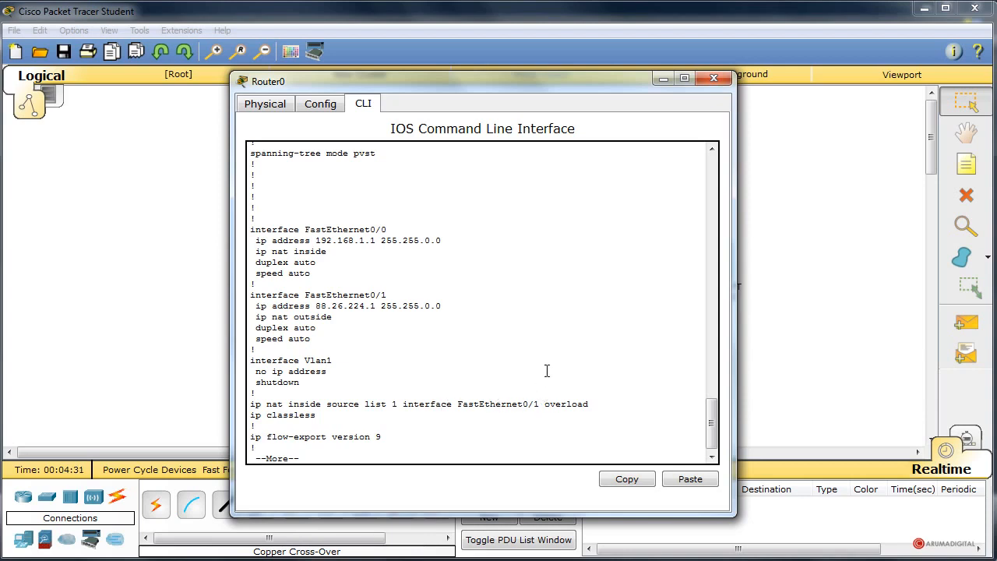
pyautogui.press('Return')
pyautogui.press('Return')
pyautogui.press('Return')
pyautogui.press('Return')
pyautogui.press('Return')
pyautogui.press('Return')
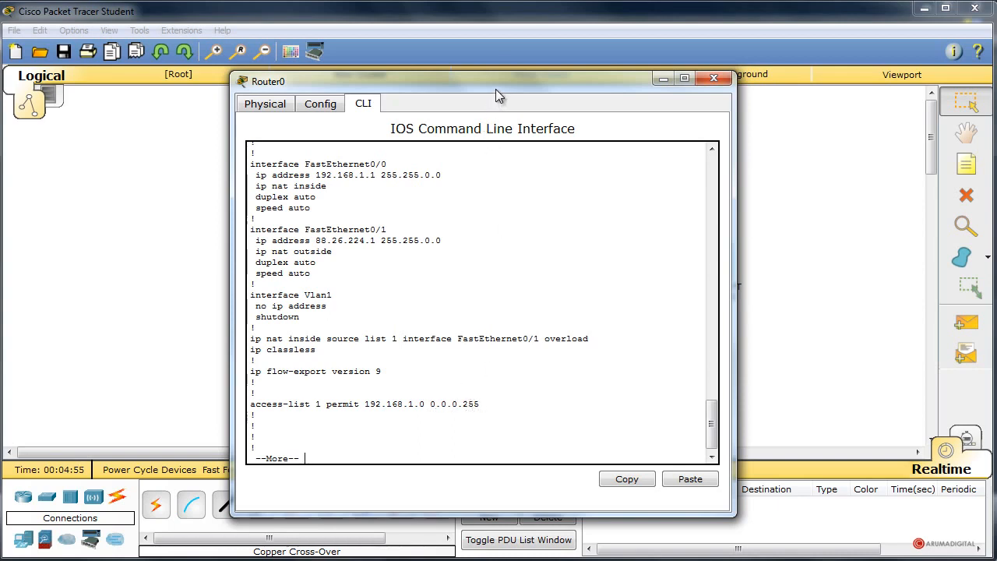
pyautogui.moveTo(495, 89); pyautogui.dragTo(504, 74)
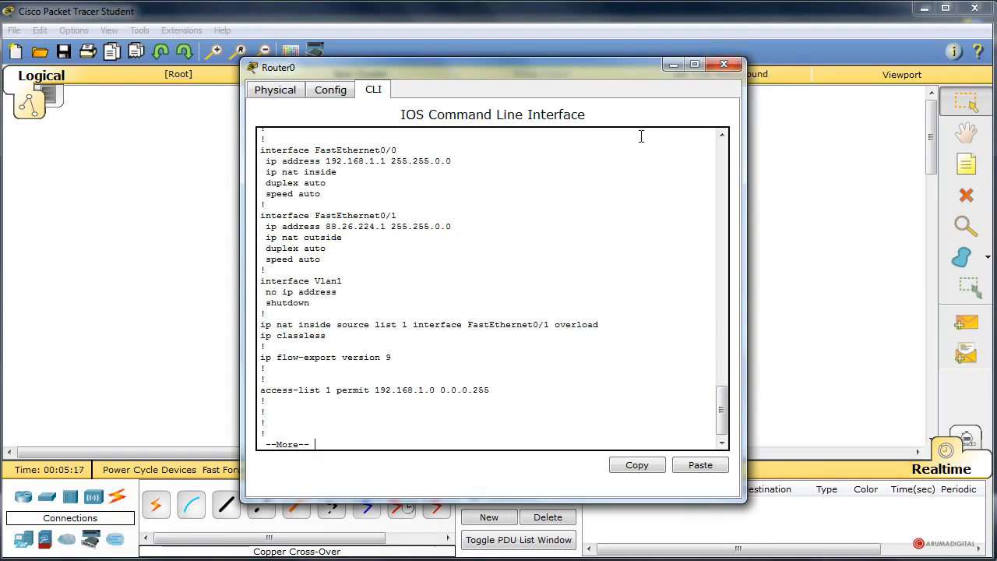
pyautogui.hotkey('ctrl', 'c')
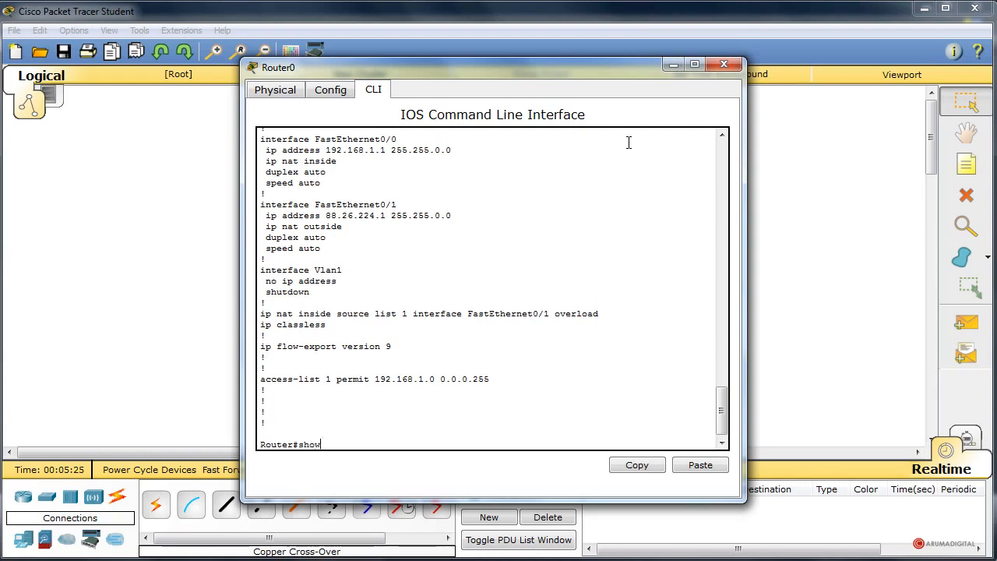
# Check Router0's translation table with "show ip nat translations" and close the router window.
pyautogui.write('show ip nat tranls')
pyautogui.write('tions')
pyautogui.press('Return')
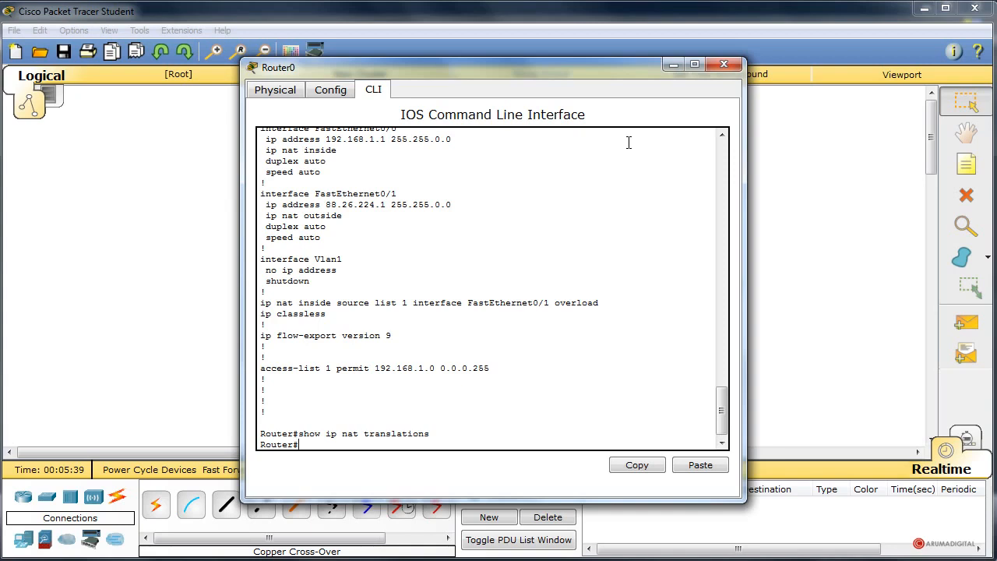
pyautogui.click(725, 65)
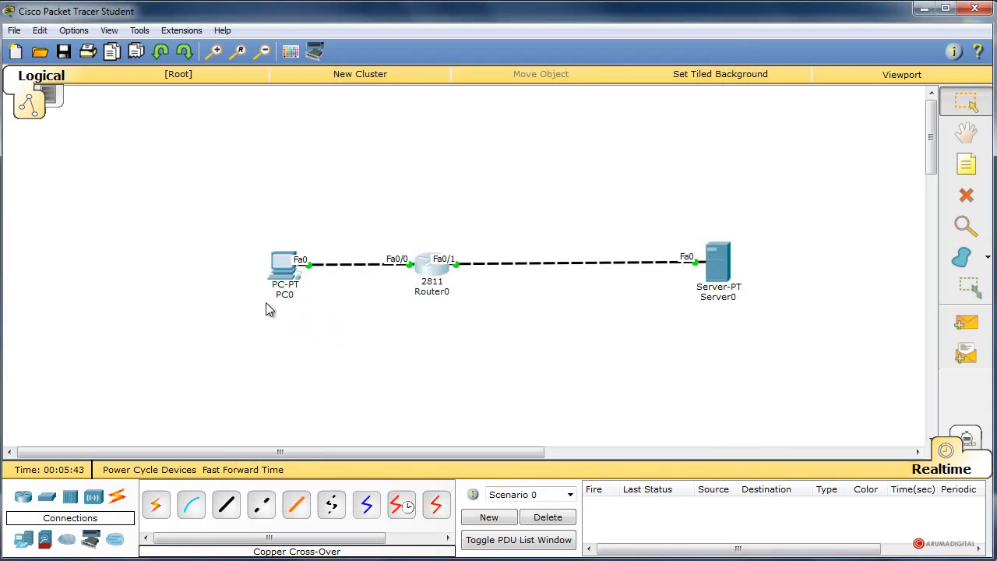
pyautogui.click(287, 272)
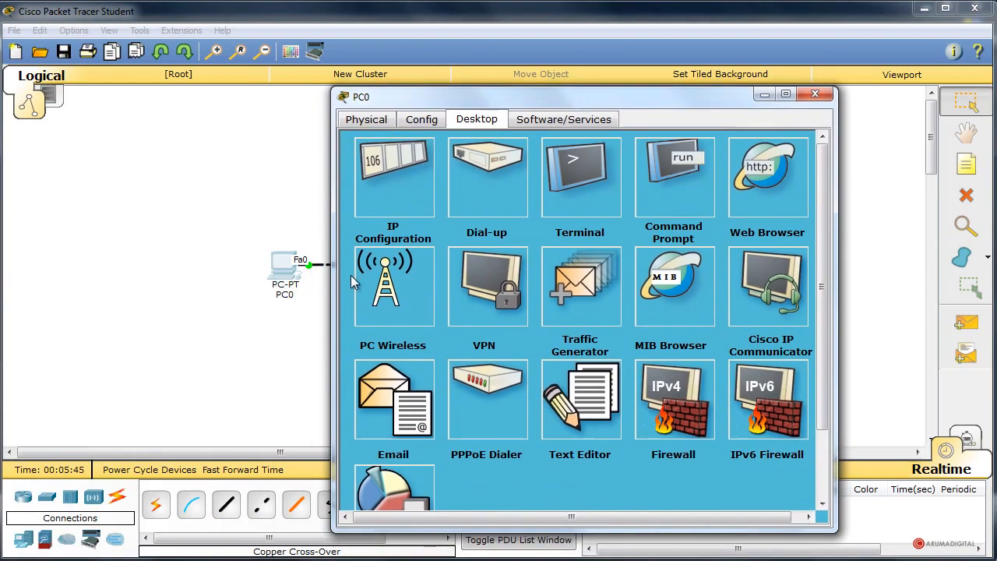
pyautogui.click(767, 179)
pyautogui.click(473, 185)
pyautogui.write('http:/')
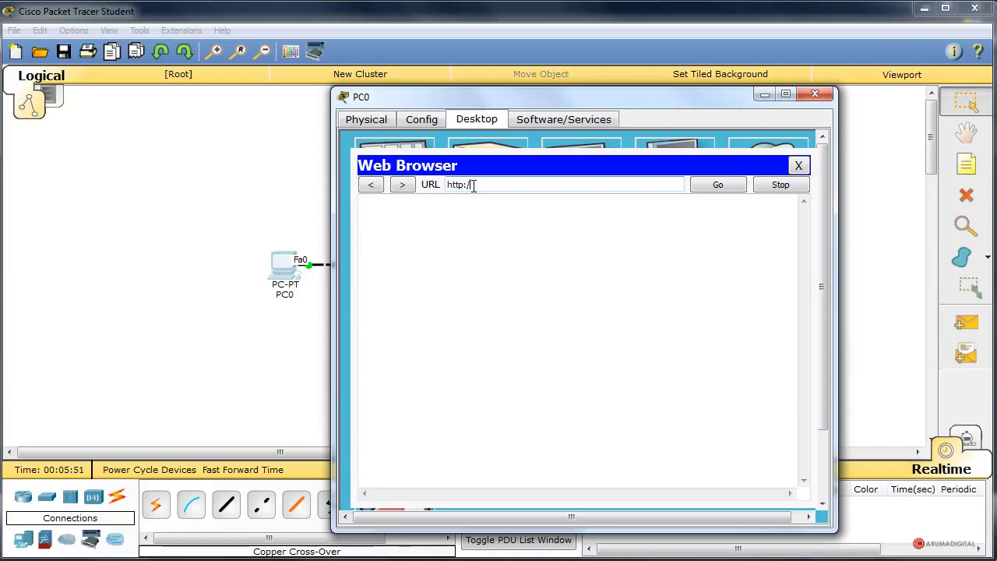
pyautogui.write('/88.26.224.2')
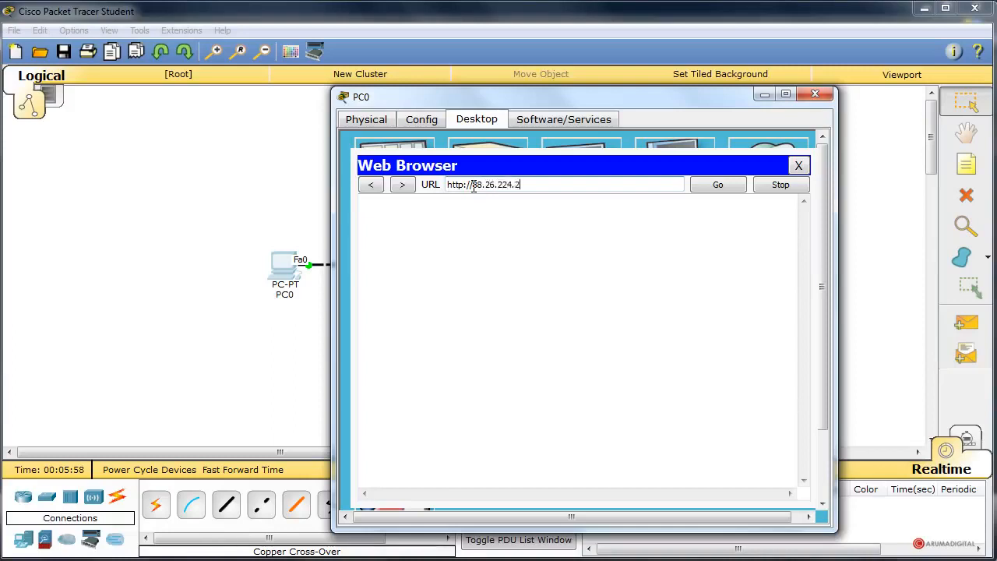
pyautogui.press('Return')
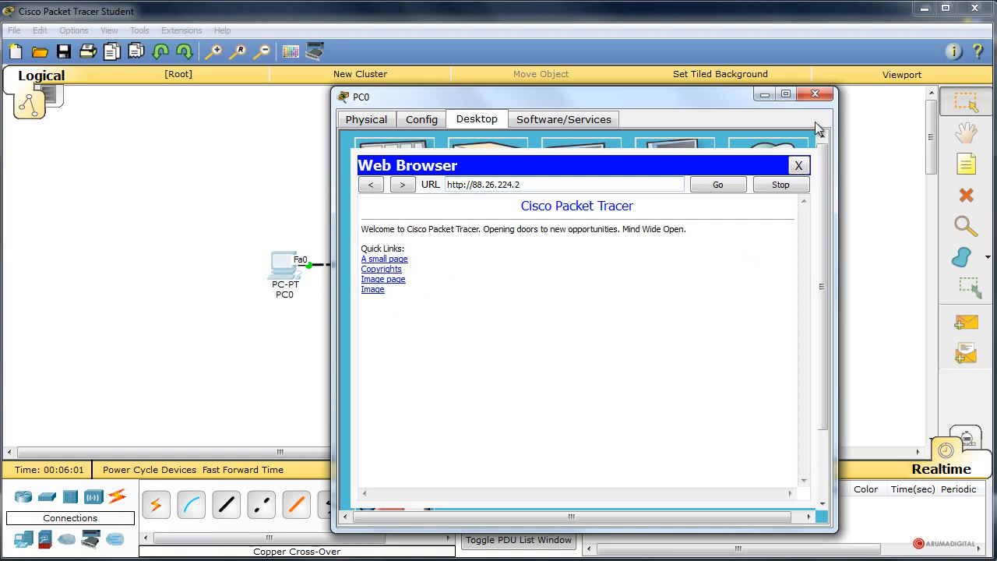
pyautogui.click(816, 95)
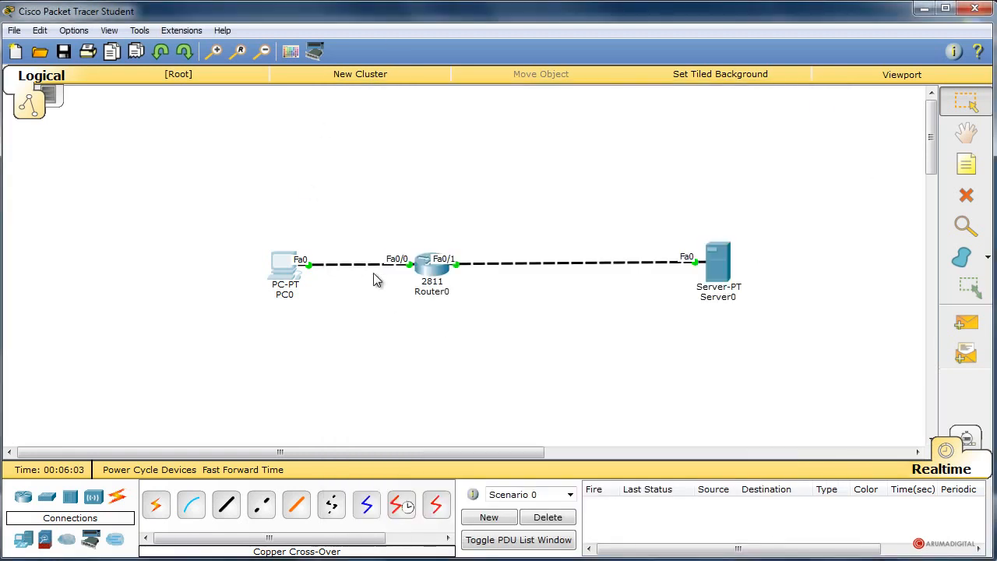
# Reopen Router0's command line and run "show ip nat translations" again.
pyautogui.click(417, 285)
pyautogui.moveTo(354, 229); pyautogui.dragTo(554, 79)
pyautogui.press('Up')
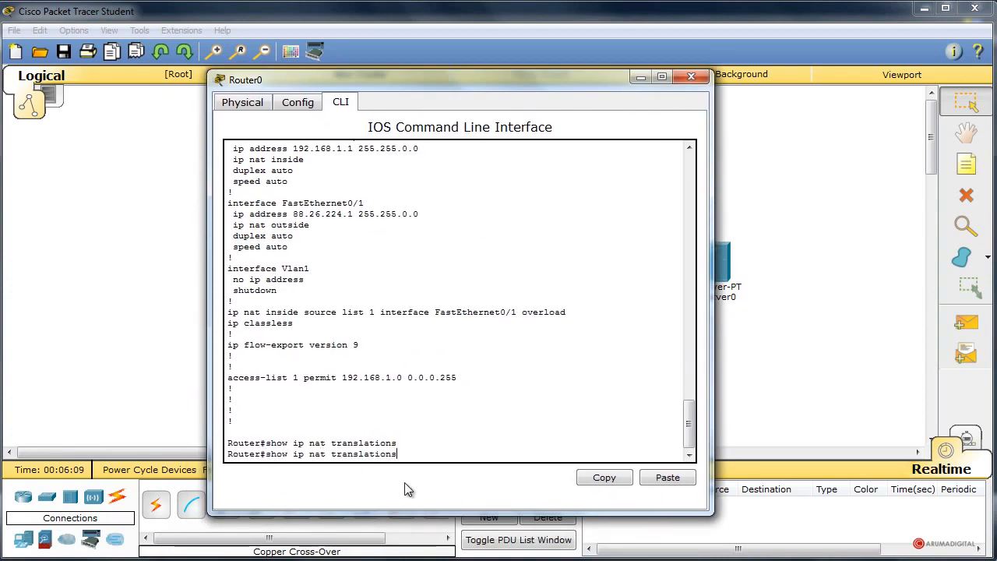
pyautogui.press('Return')
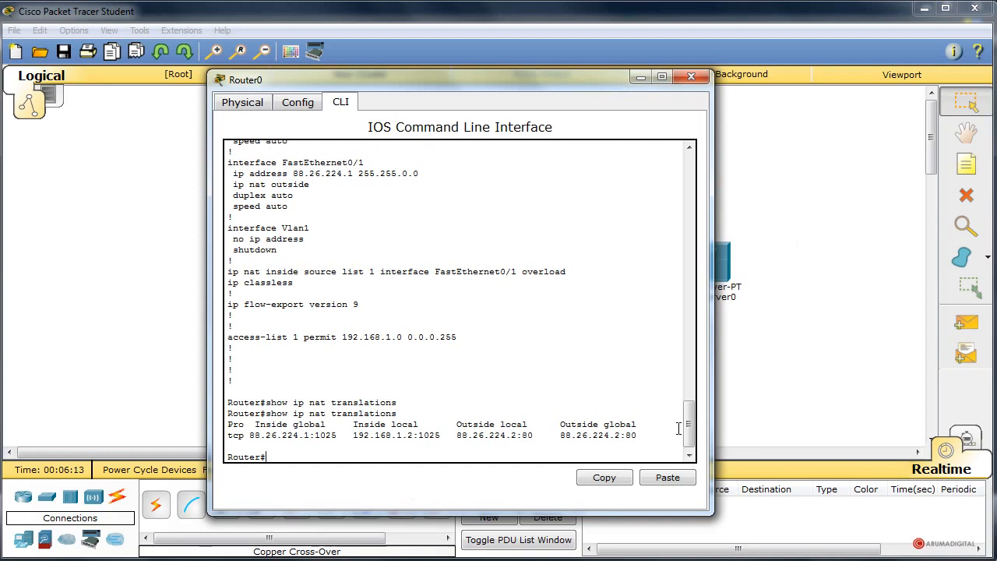
pyautogui.click(688, 456)
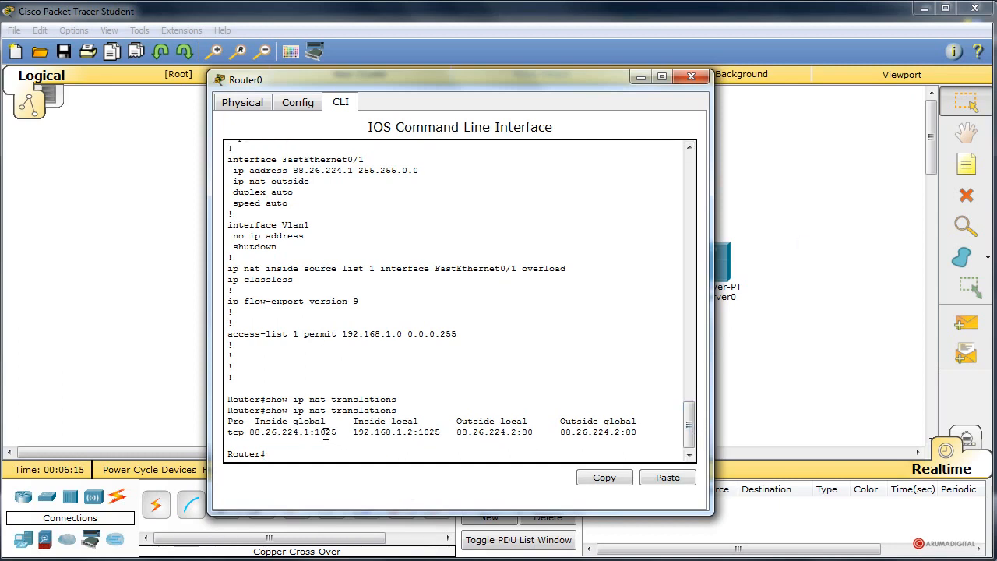
# Examine the inside global, inside local and outside local addresses and ports of the TCP translation entry.
pyautogui.moveTo(249, 431); pyautogui.dragTo(338, 431)
pyautogui.click(282, 432)
pyautogui.moveTo(314, 433); pyautogui.dragTo(339, 433)
pyautogui.moveTo(418, 434); pyautogui.dragTo(533, 438)
pyautogui.moveTo(315, 433); pyautogui.dragTo(339, 433)
# Try to clear all NAT translations on Router0 with "clear ip nat translations *".
pyautogui.click(359, 458)
pyautogui.write('clear ip nat translations')
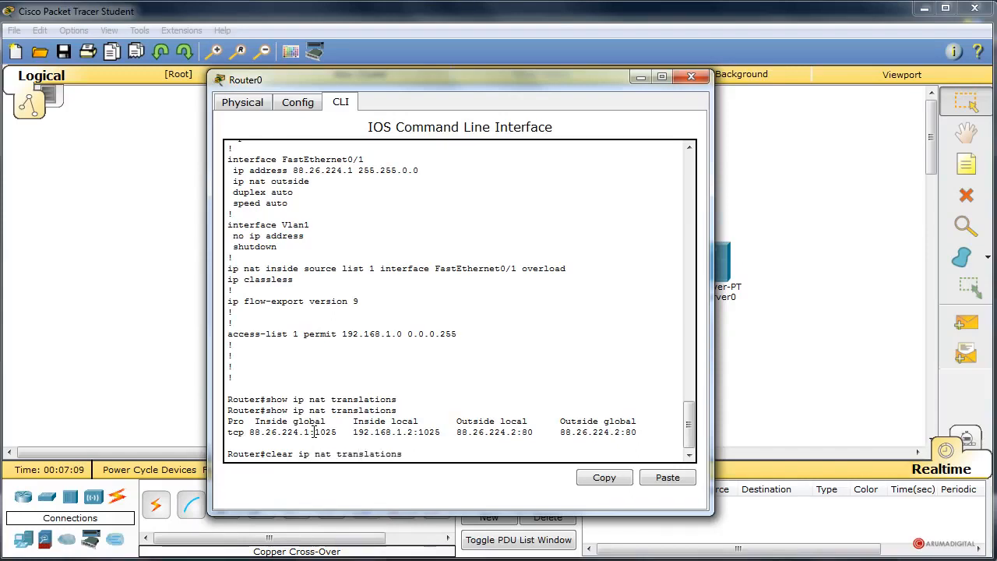
pyautogui.write(' *')
pyautogui.press('Return')
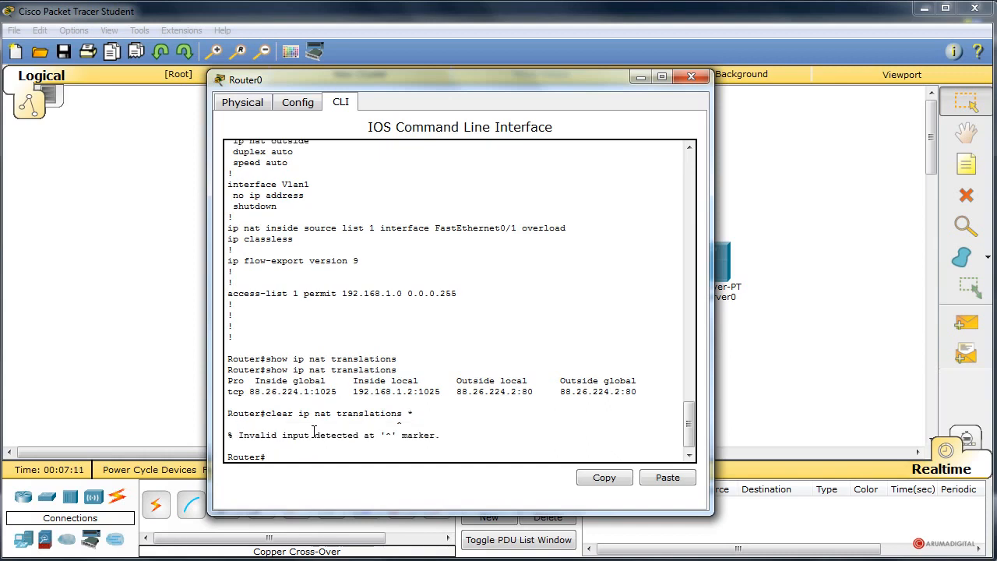
# Retry the clear command without a space before the asterisk, as "clear ip nat translations*".
pyautogui.press('Up')
pyautogui.write('*')
pyautogui.press('Return')
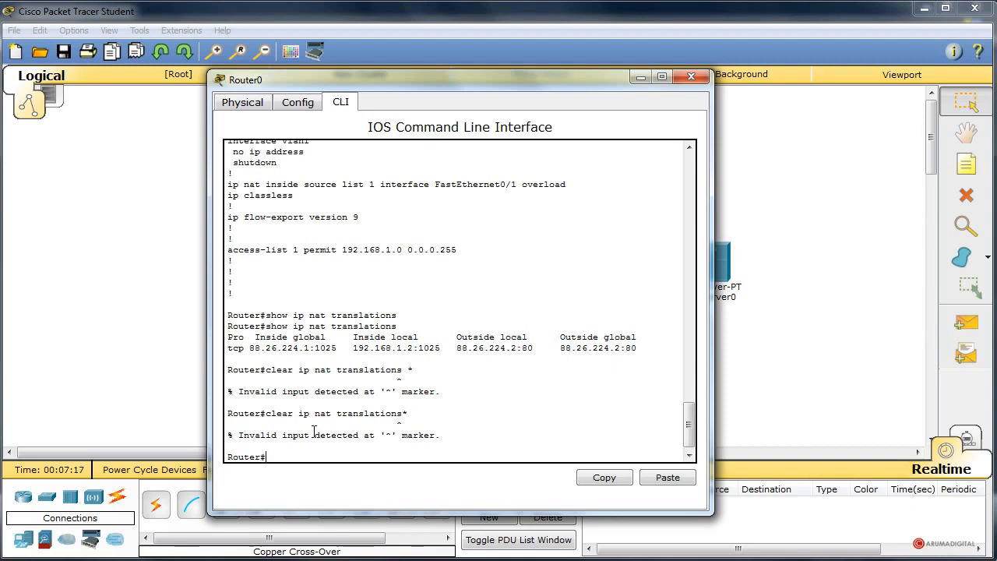
# Remove the asterisk from the recalled clear command and request inline help with "clear ip nat translations?".
pyautogui.press('Up')
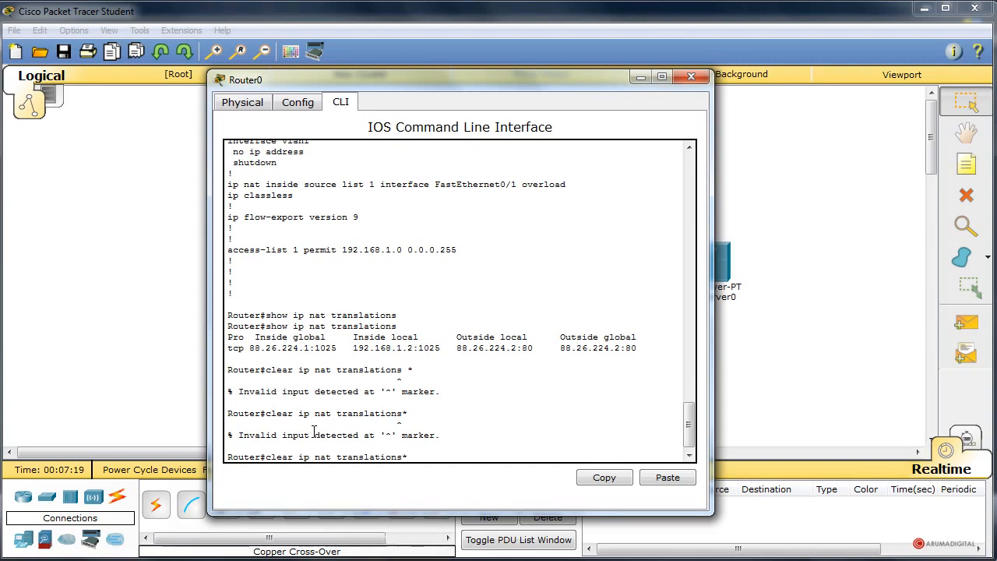
pyautogui.press('Left')
pyautogui.press('Delete')
pyautogui.write('?')
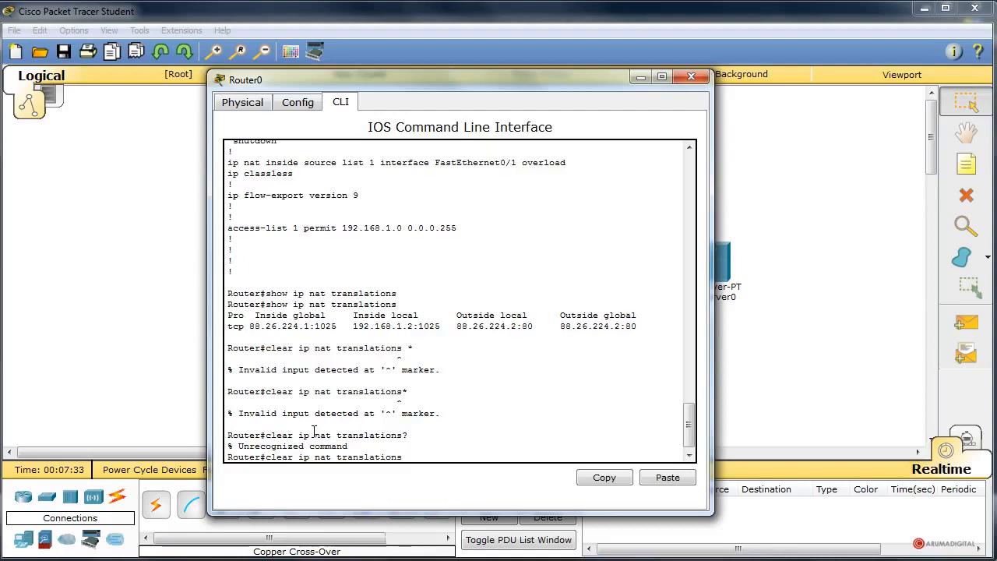
# Shorten the recalled command to "clear ip" and list its available options with "clear ip ?".
pyautogui.press('BackSpace')
pyautogui.press('BackSpace')
pyautogui.press('BackSpace')
pyautogui.press('BackSpace')
pyautogui.press('BackSpace')
pyautogui.press('BackSpace')
pyautogui.press('BackSpace')
pyautogui.press('BackSpace')
pyautogui.press('BackSpace')
pyautogui.press('BackSpace')
pyautogui.press('BackSpace')
pyautogui.press('BackSpace')
pyautogui.press('BackSpace')
pyautogui.press('BackSpace')
pyautogui.press('BackSpace')
pyautogui.press('BackSpace')
pyautogui.write('?')
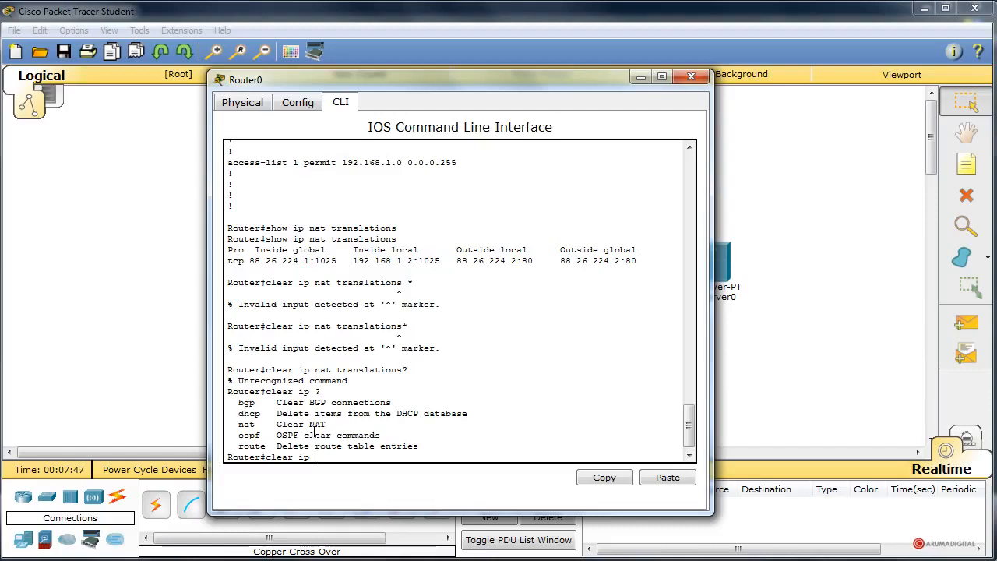
pyautogui.moveTo(265, 371); pyautogui.dragTo(421, 372)
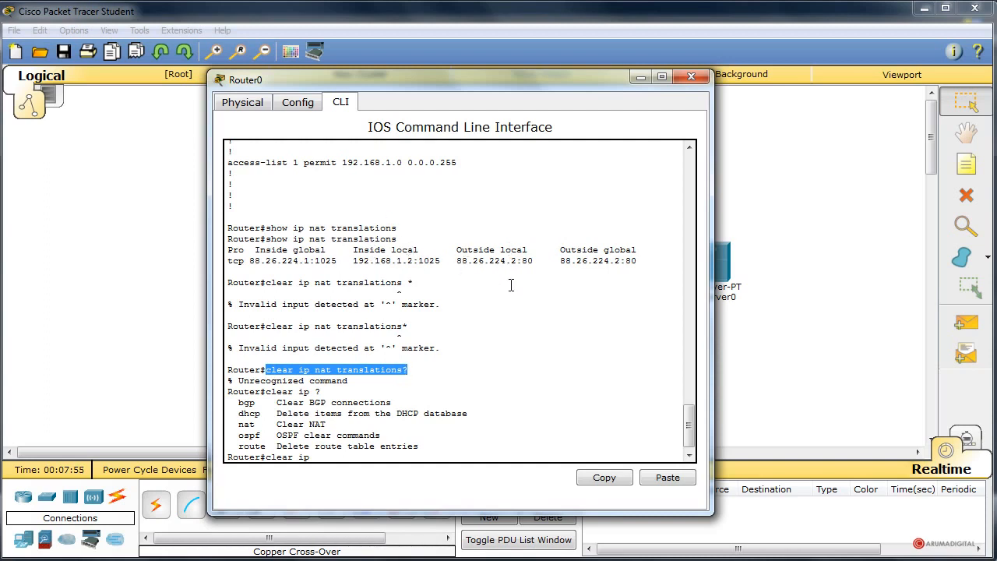
pyautogui.click(337, 461)
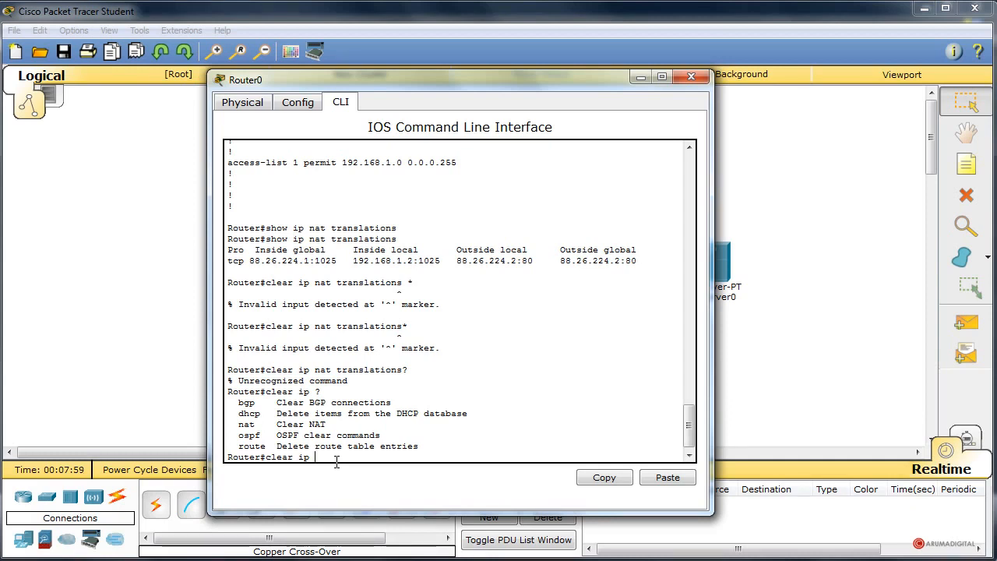
# Replace the pending clear command and try to display detailed NAT entries with "show ip nat translations verbose".
pyautogui.press('BackSpace')
pyautogui.press('BackSpace')
pyautogui.press('BackSpace')
pyautogui.press('BackSpace')
pyautogui.press('BackSpace')
pyautogui.press('BackSpace')
pyautogui.press('BackSpace')
pyautogui.press('BackSpace')
pyautogui.press('BackSpace')
pyautogui.write('show ip nat tr')
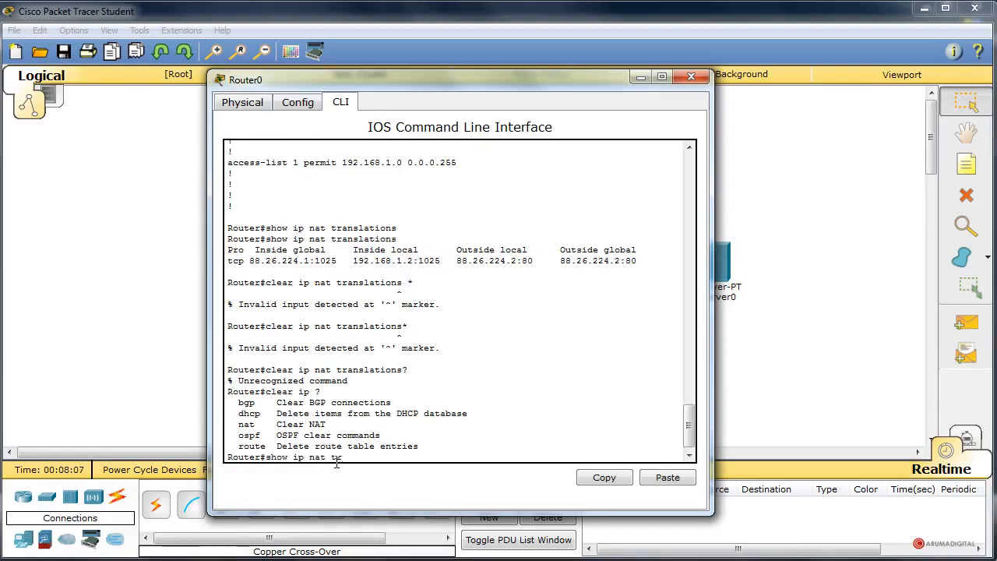
pyautogui.write('anslations verbose')
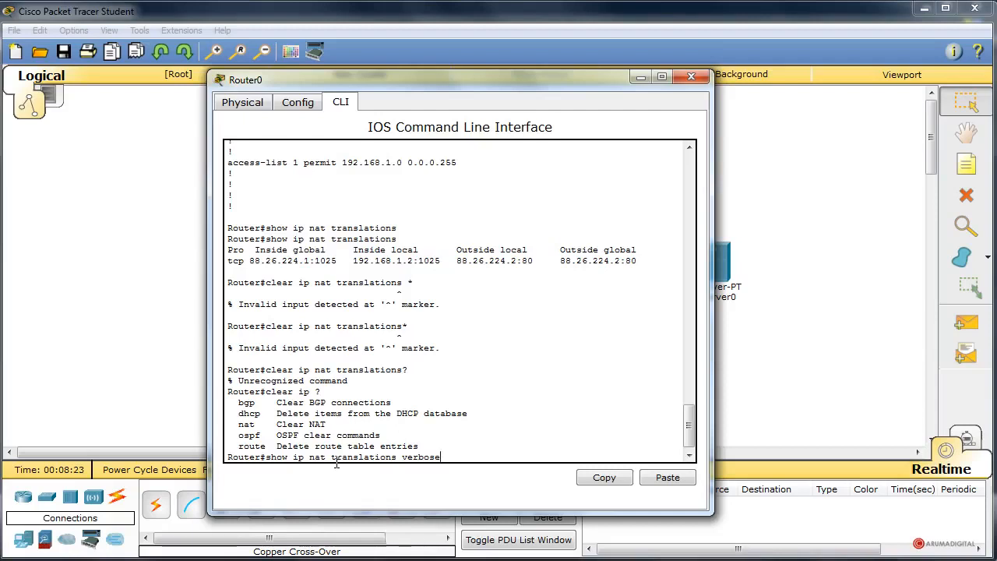
pyautogui.press('Return')
# Replace the recalled verbose command and display Router0's NAT statistics with "show ip nat statistics".
pyautogui.press('Up')
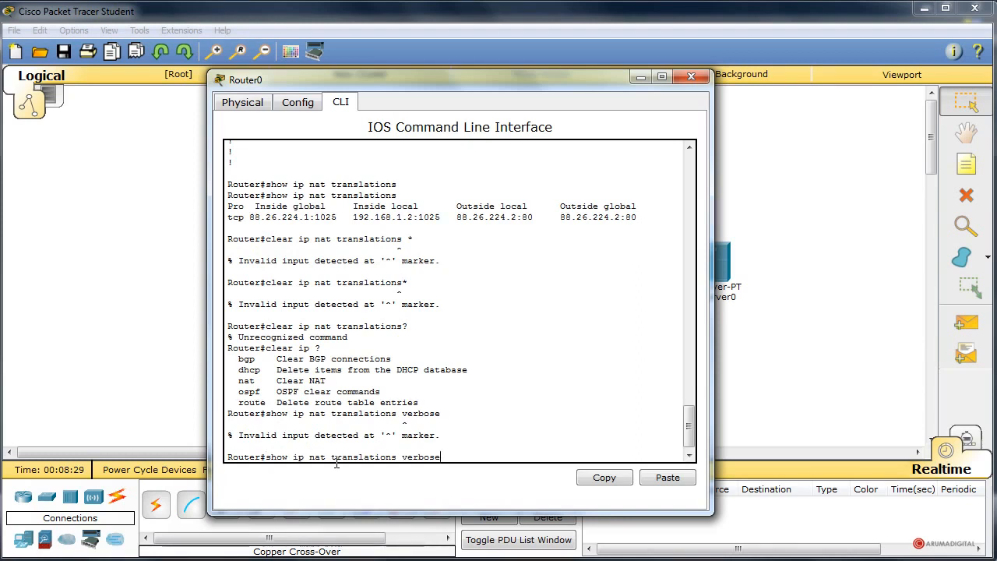
pyautogui.press('BackSpace')
pyautogui.press('BackSpace')
pyautogui.press('BackSpace')
pyautogui.press('BackSpace')
pyautogui.press('BackSpace')
pyautogui.press('BackSpace')
pyautogui.press('BackSpace')
pyautogui.press('BackSpace')
pyautogui.press('BackSpace')
pyautogui.press('BackSpace')
pyautogui.press('BackSpace')
pyautogui.press('BackSpace')
pyautogui.press('BackSpace')
pyautogui.press('BackSpace')
pyautogui.press('BackSpace')
pyautogui.press('BackSpace')
pyautogui.press('BackSpace')
pyautogui.press('BackSpace')
pyautogui.press('BackSpace')
pyautogui.press('BackSpace')
pyautogui.press('BackSpace')
pyautogui.press('BackSpace')
pyautogui.press('BackSpace')
pyautogui.press('BackSpace')
pyautogui.press('BackSpace')
pyautogui.press('BackSpace')
pyautogui.press('BackSpace')
pyautogui.write('show ip nat stati')
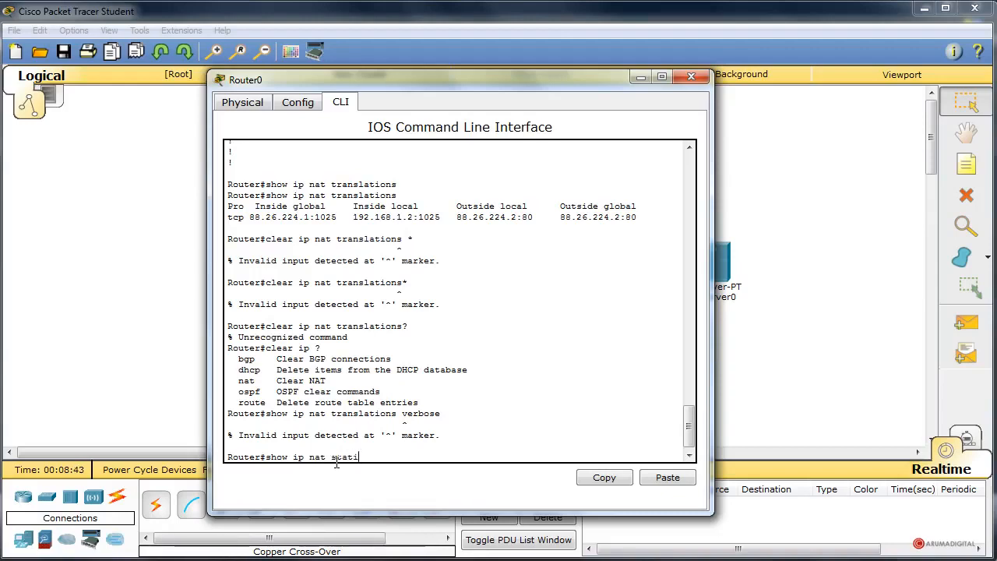
pyautogui.write('stics')
pyautogui.press('Return')
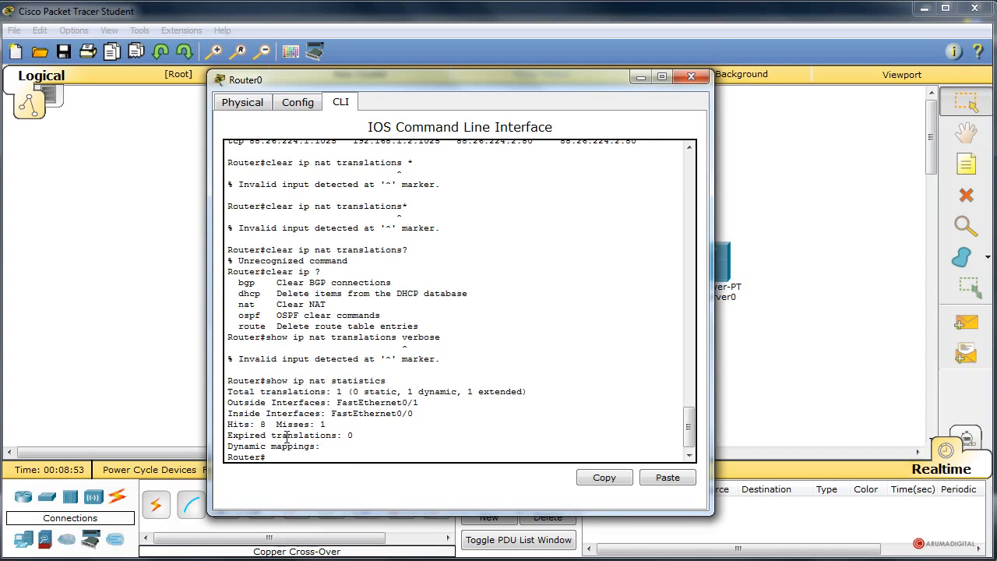
# Examine the outside and inside interfaces listed in the NAT statistics output.
pyautogui.moveTo(244, 403); pyautogui.dragTo(333, 403)
pyautogui.click(389, 417)
pyautogui.moveTo(389, 417); pyautogui.dragTo(427, 402)
pyautogui.click(352, 414)
pyautogui.click(328, 411)
pyautogui.moveTo(336, 402); pyautogui.dragTo(427, 402)
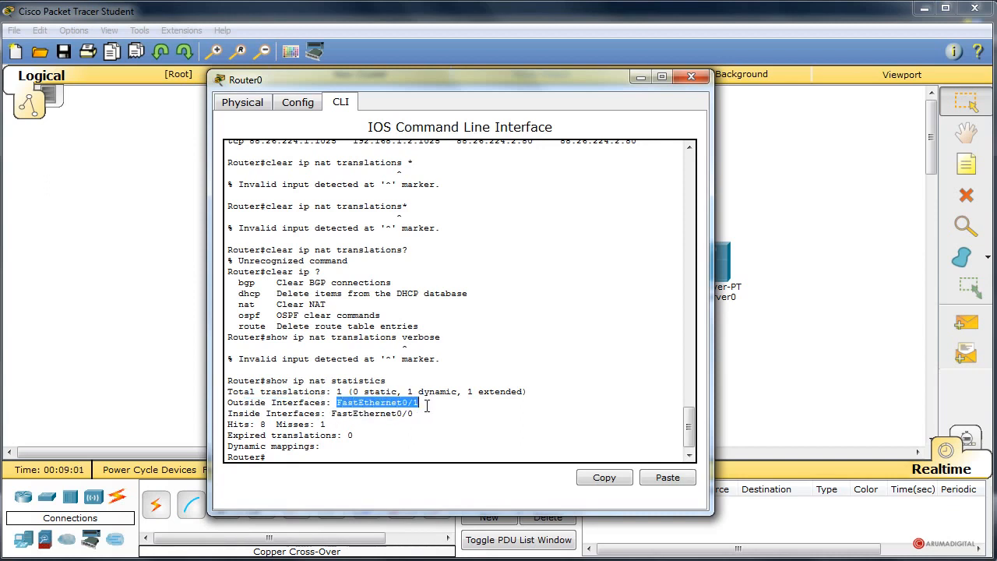
pyautogui.click(265, 404)
pyautogui.moveTo(374, 402); pyautogui.dragTo(420, 403)
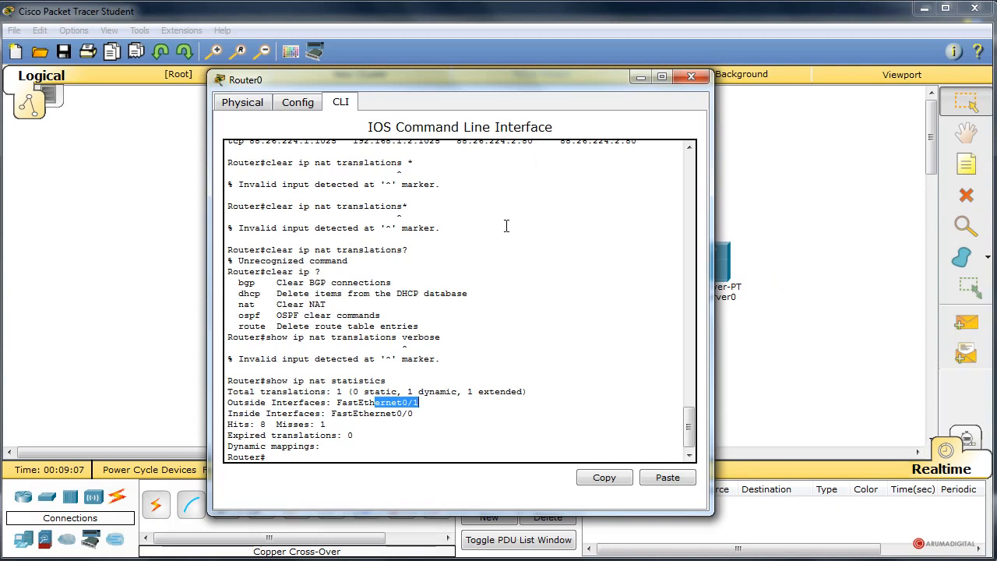
pyautogui.click(333, 403)
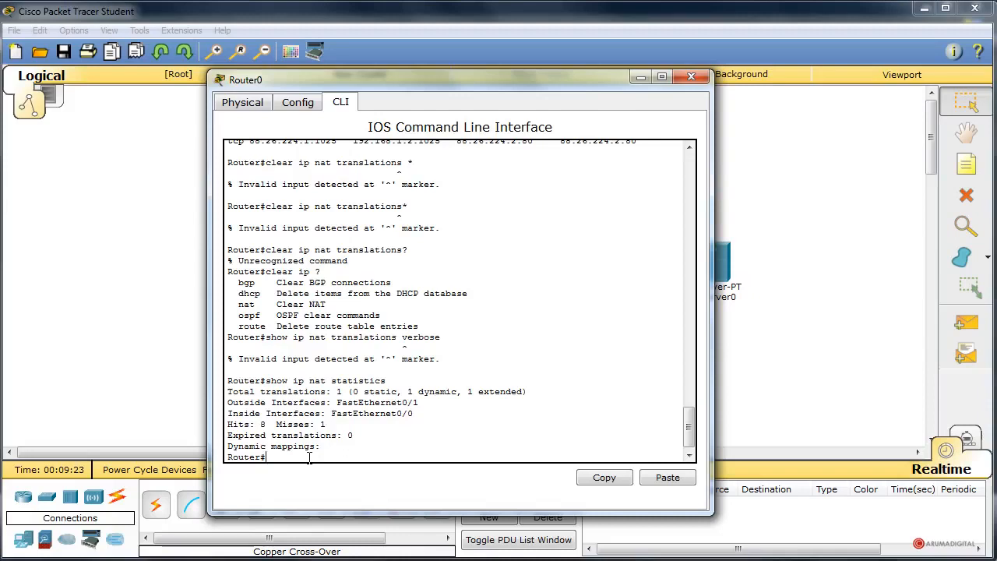
# Enable NAT debugging on Router0 with "debug ip nat".
pyautogui.write('debug ip nat')
pyautogui.press('Return')
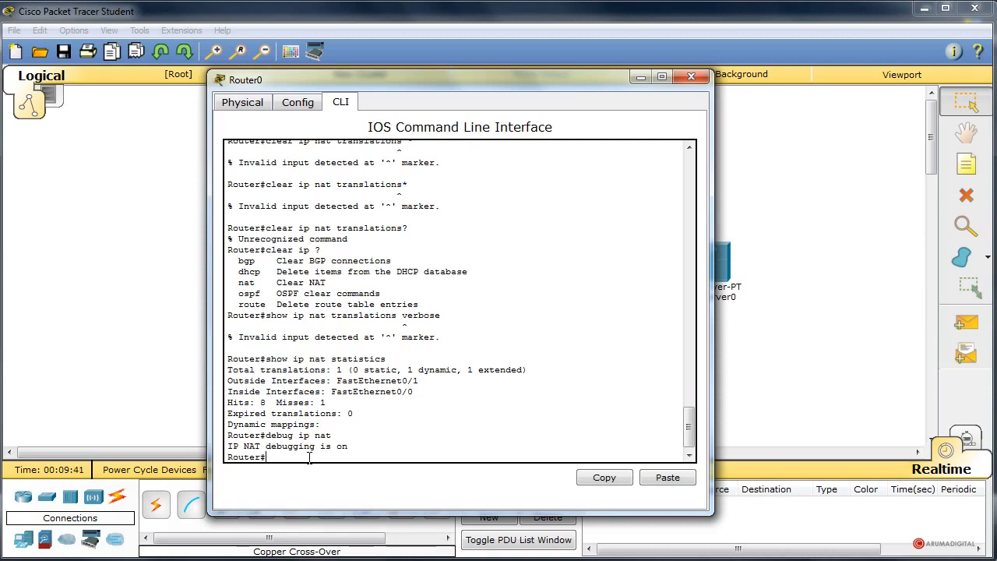
pyautogui.moveTo(413, 91); pyautogui.dragTo(213, 82)
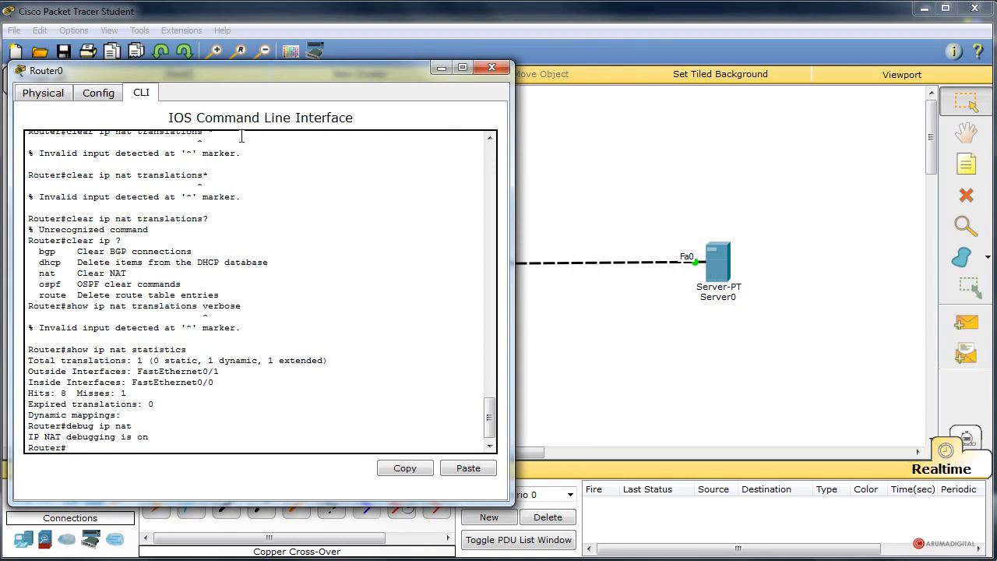
pyautogui.moveTo(355, 67); pyautogui.dragTo(414, 55)
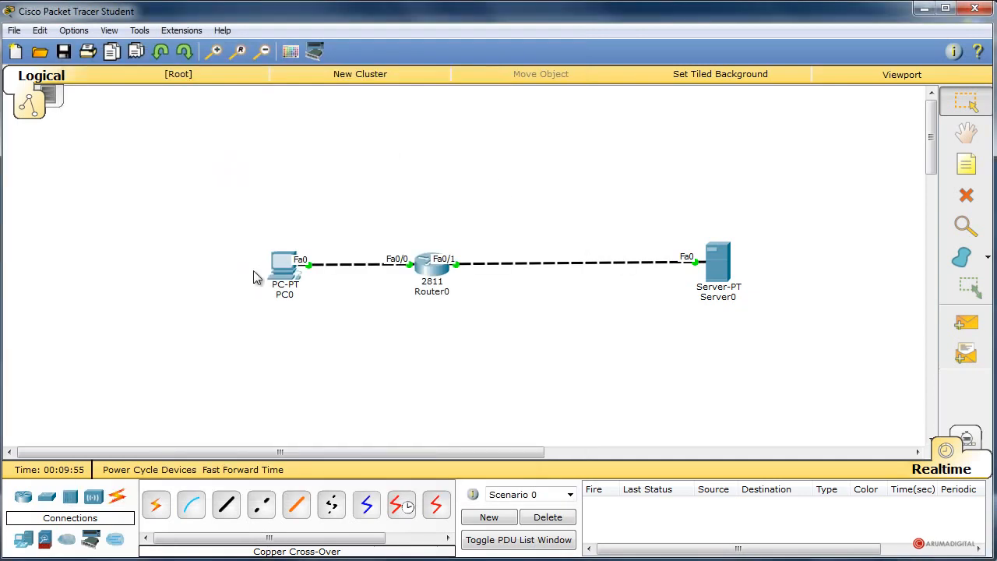
pyautogui.click(286, 269)
pyautogui.moveTo(275, 227); pyautogui.dragTo(384, 92)
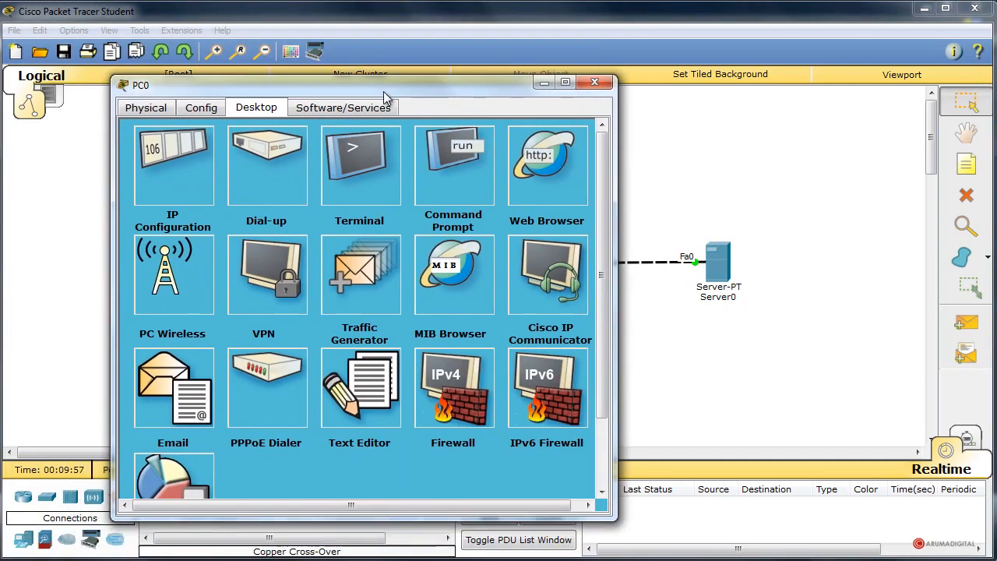
pyautogui.click(548, 162)
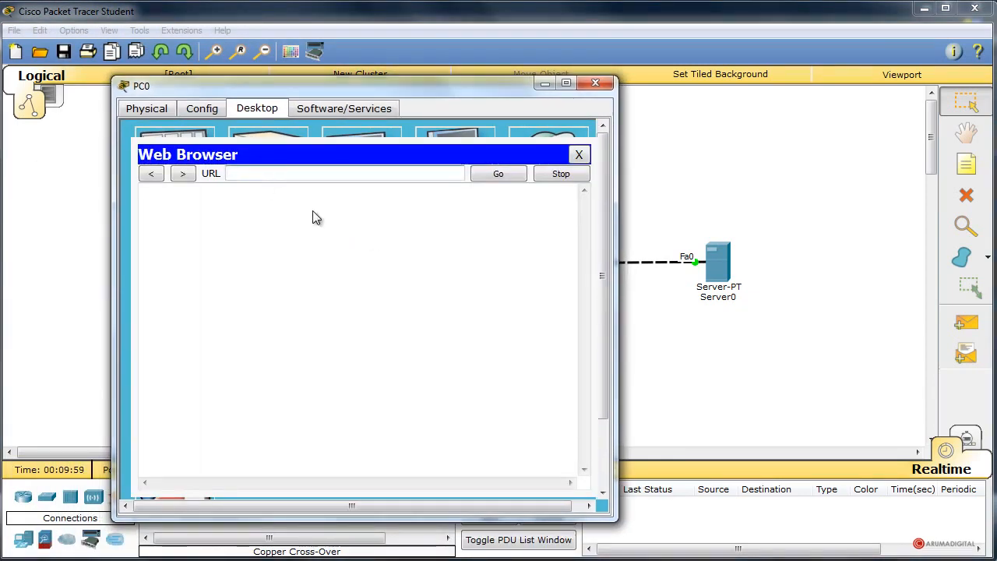
pyautogui.write('http')
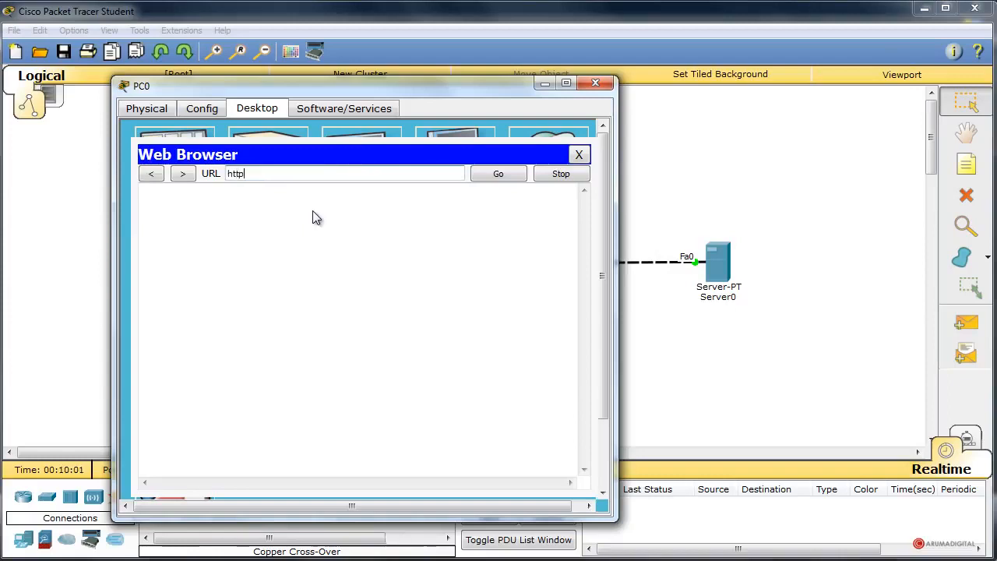
pyautogui.write('://88.26.224.2')
pyautogui.press('Return')
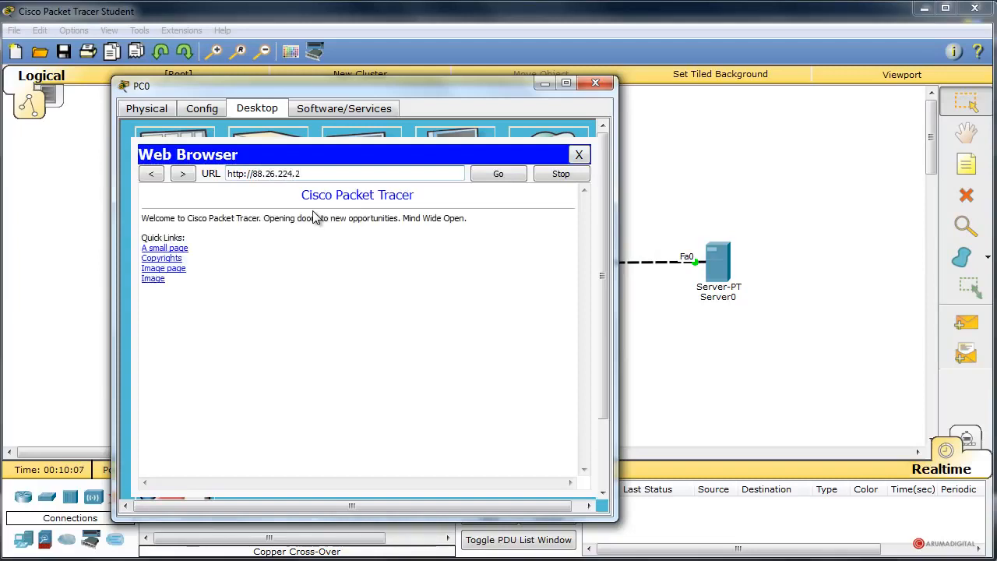
pyautogui.click(607, 85)
# Return to Router0's command line and examine the source and destination addresses in the NAT debug entries.
pyautogui.click(442, 274)
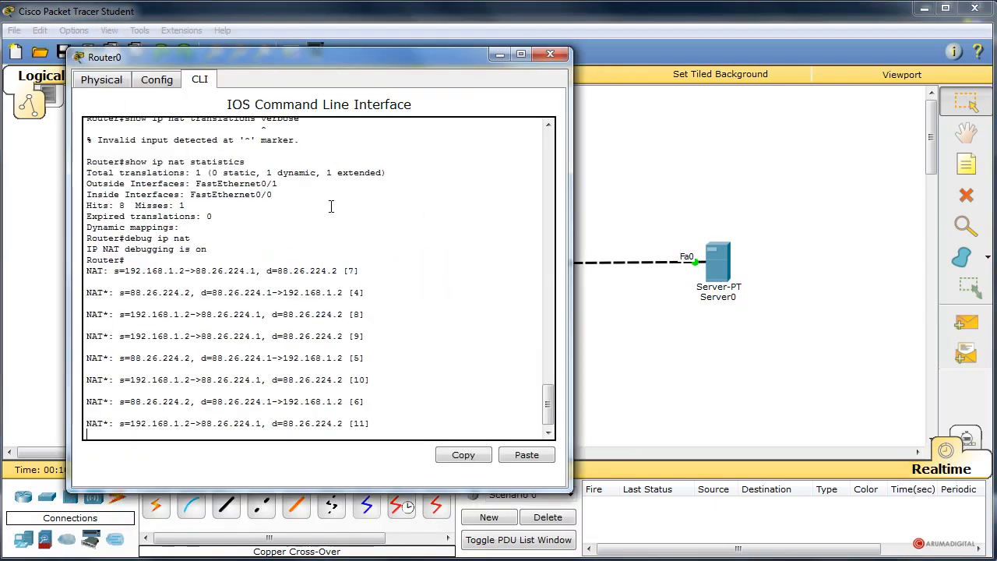
pyautogui.moveTo(304, 68); pyautogui.dragTo(417, 76)
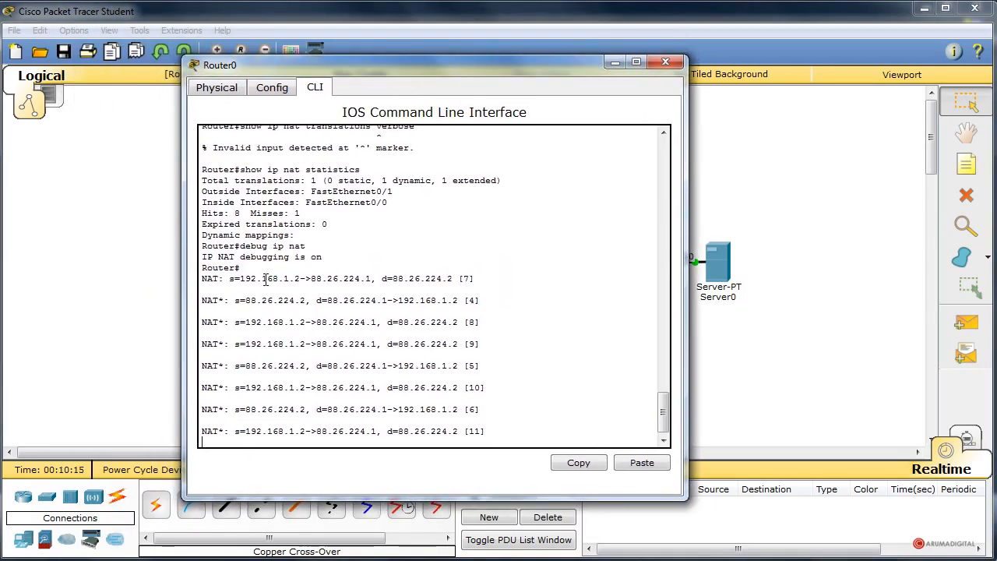
pyautogui.moveTo(235, 279); pyautogui.dragTo(485, 275)
pyautogui.click(501, 285)
pyautogui.moveTo(235, 300); pyautogui.dragTo(483, 299)
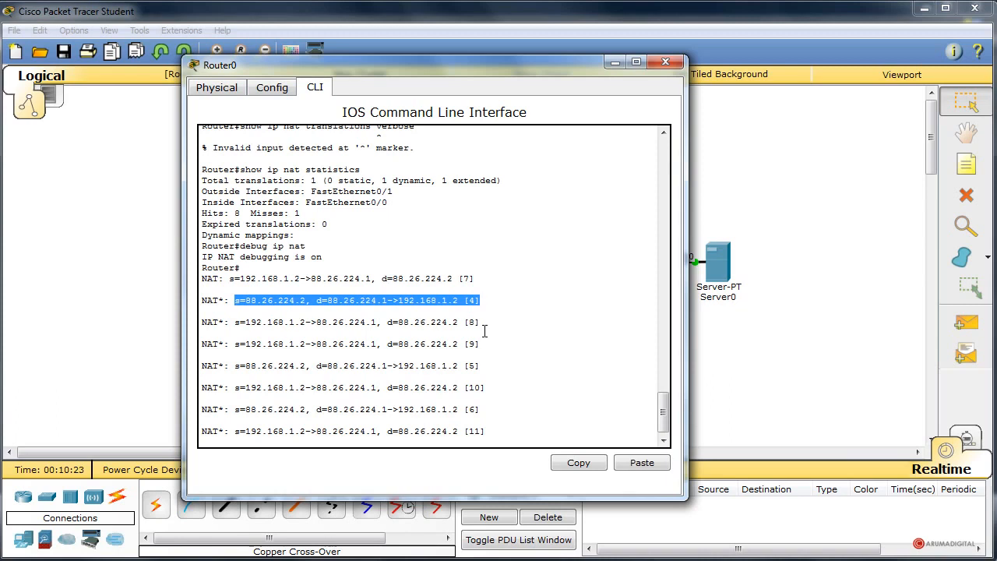
pyautogui.click(283, 296)
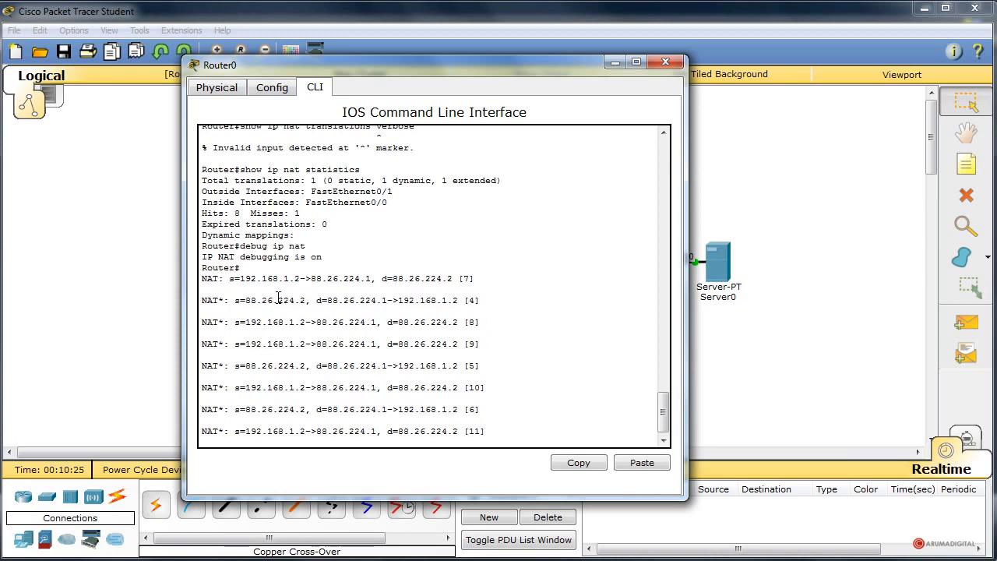
pyautogui.moveTo(246, 300); pyautogui.dragTo(299, 306)
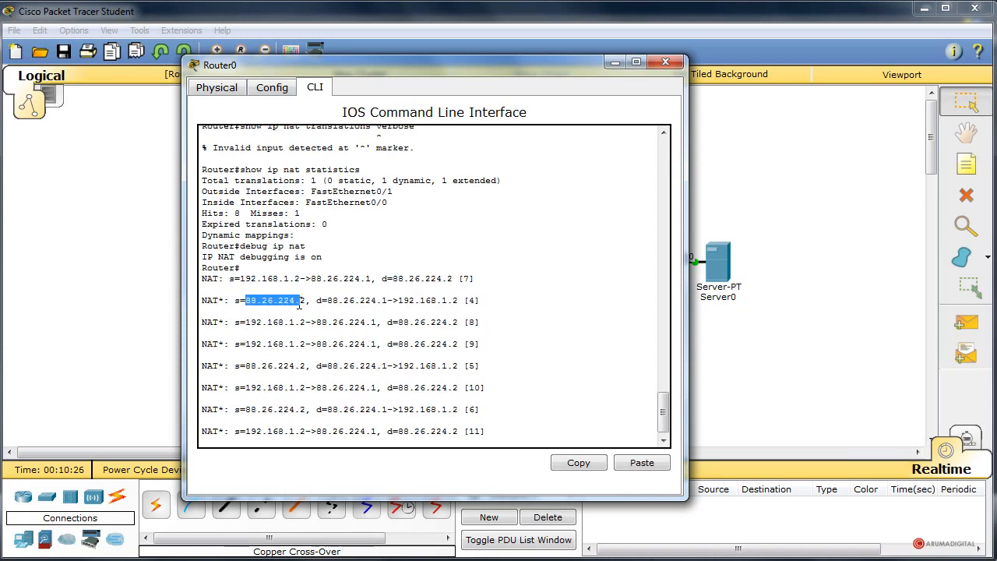
pyautogui.click(376, 301)
pyautogui.moveTo(395, 299); pyautogui.dragTo(317, 297)
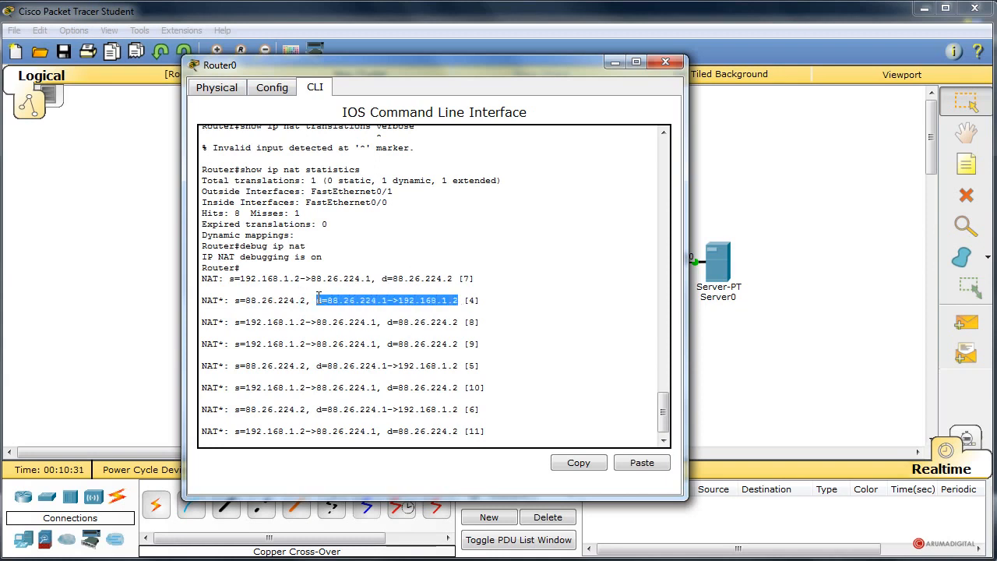
pyautogui.click(475, 324)
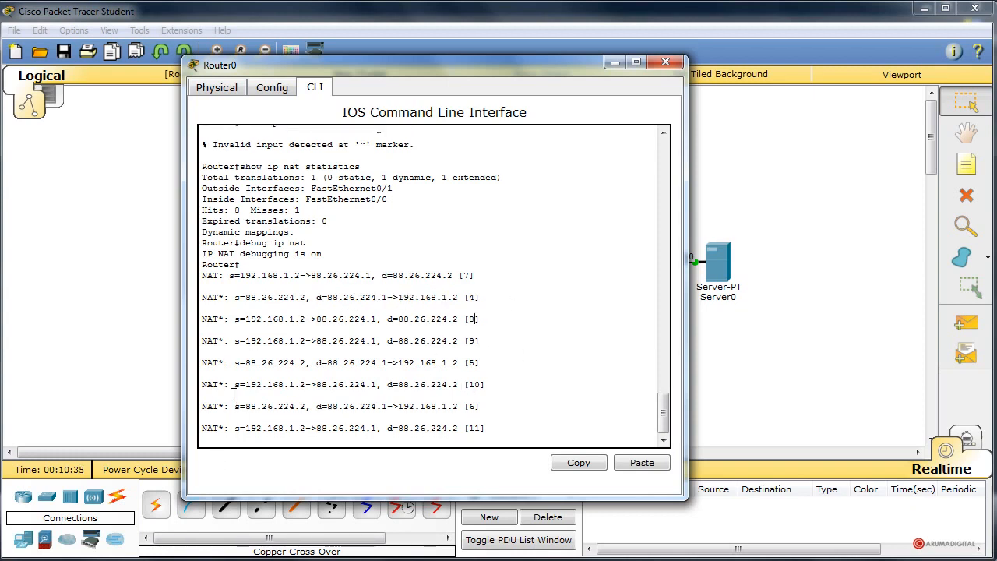
pyautogui.moveTo(484, 384); pyautogui.dragTo(307, 390)
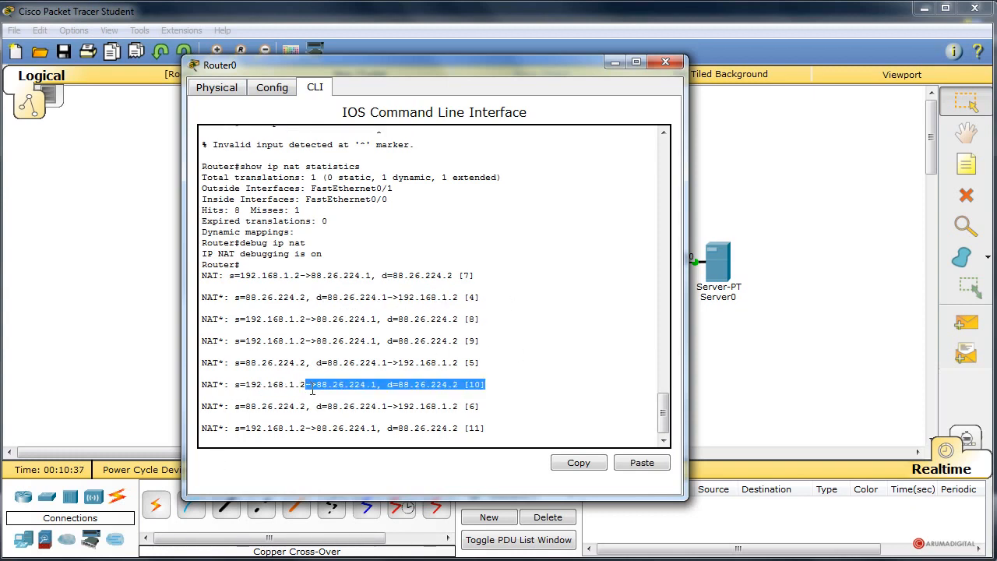
pyautogui.click(460, 363)
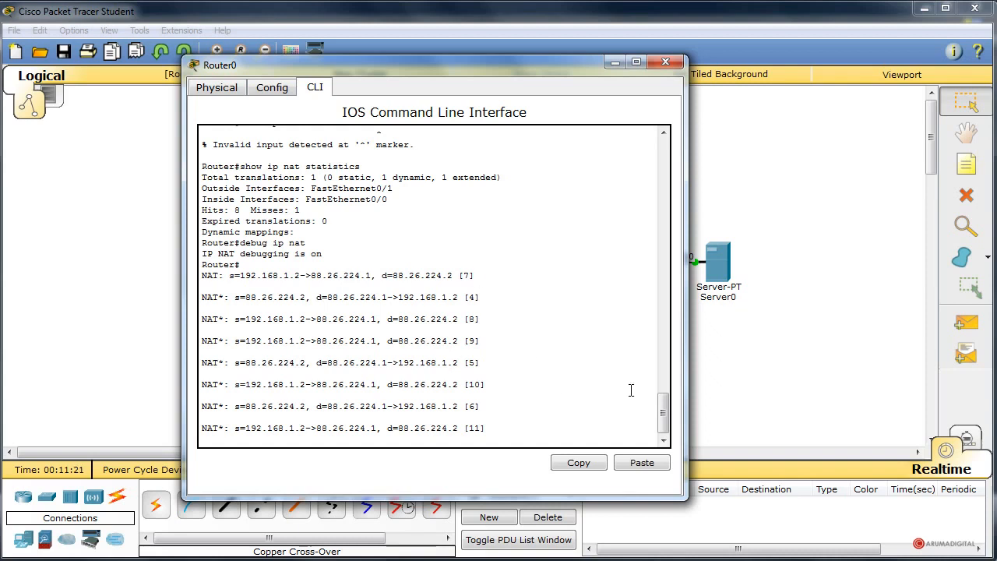
# Review the earlier "clear ip nat translations" attempts and their help output in Router0's command history.
pyautogui.moveTo(664, 417); pyautogui.dragTo(664, 397)
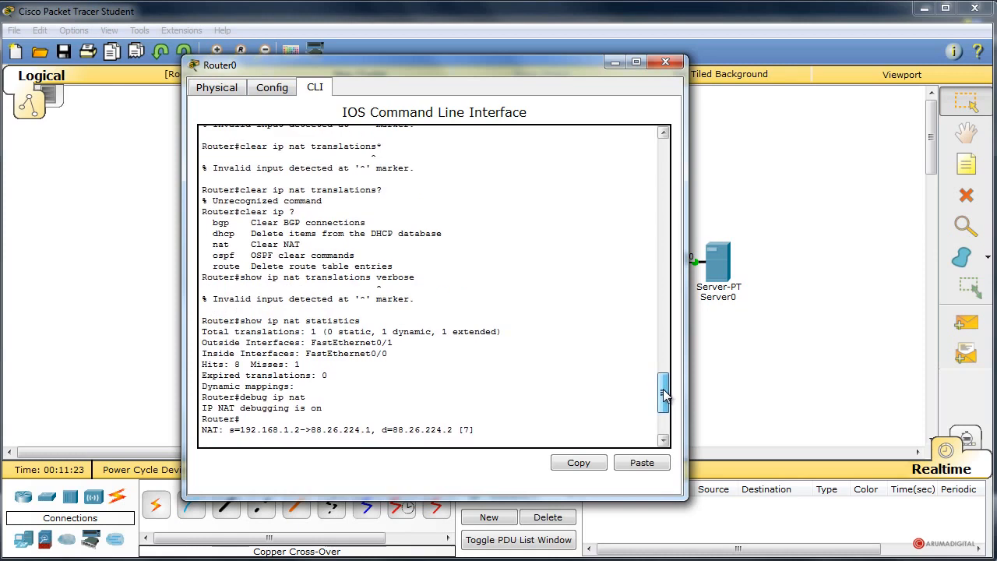
pyautogui.moveTo(241, 146); pyautogui.dragTo(439, 148)
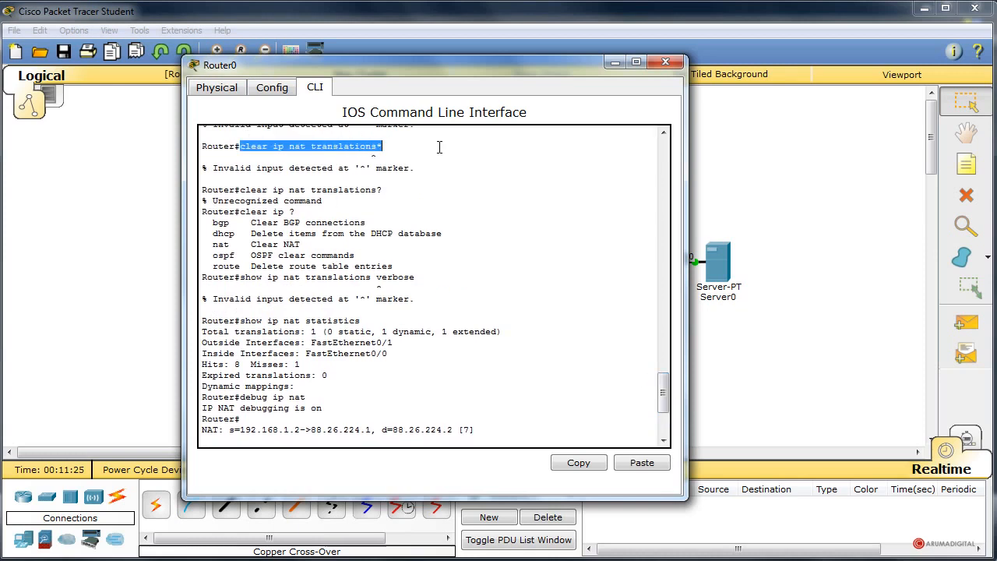
pyautogui.moveTo(662, 411); pyautogui.dragTo(660, 396)
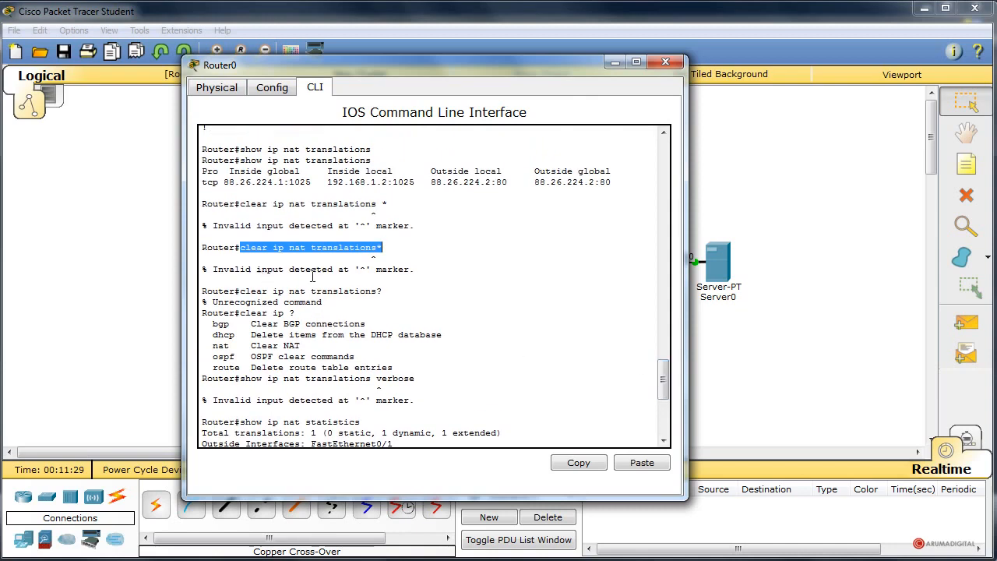
pyautogui.scroll(1, 402, 321)
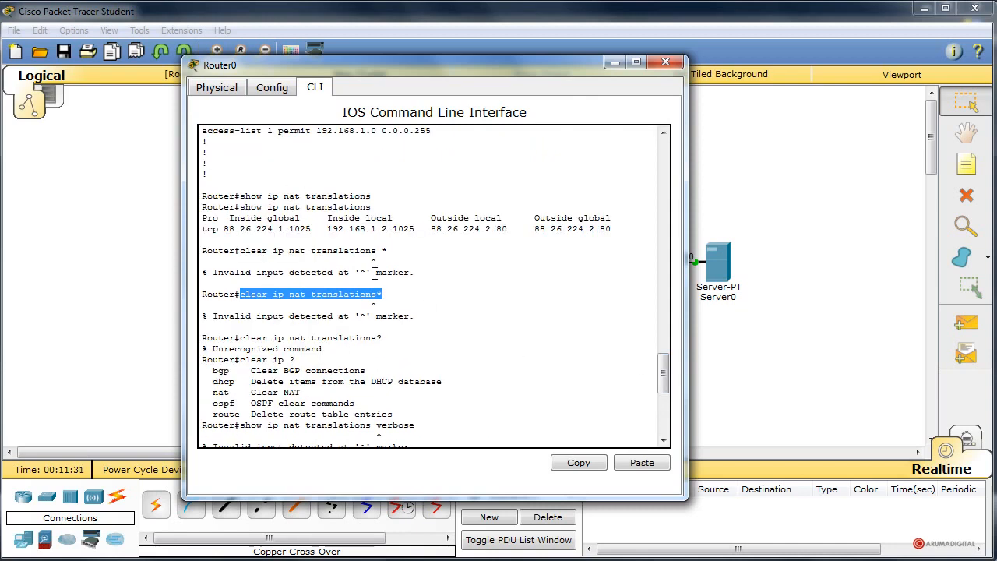
pyautogui.scroll(-1, 404, 323)
pyautogui.scroll(-1, 441, 334)
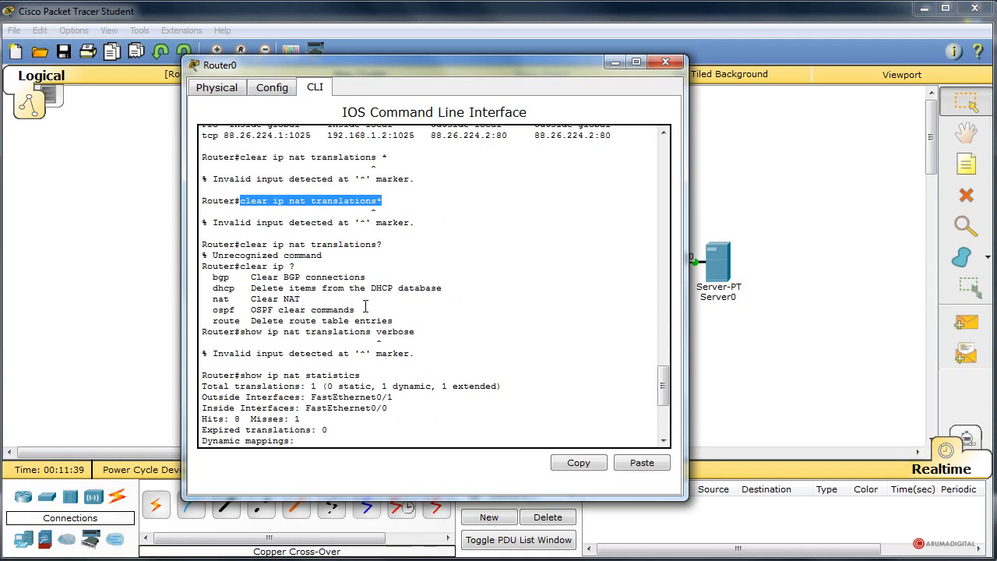
pyautogui.scroll(1, 366, 307)
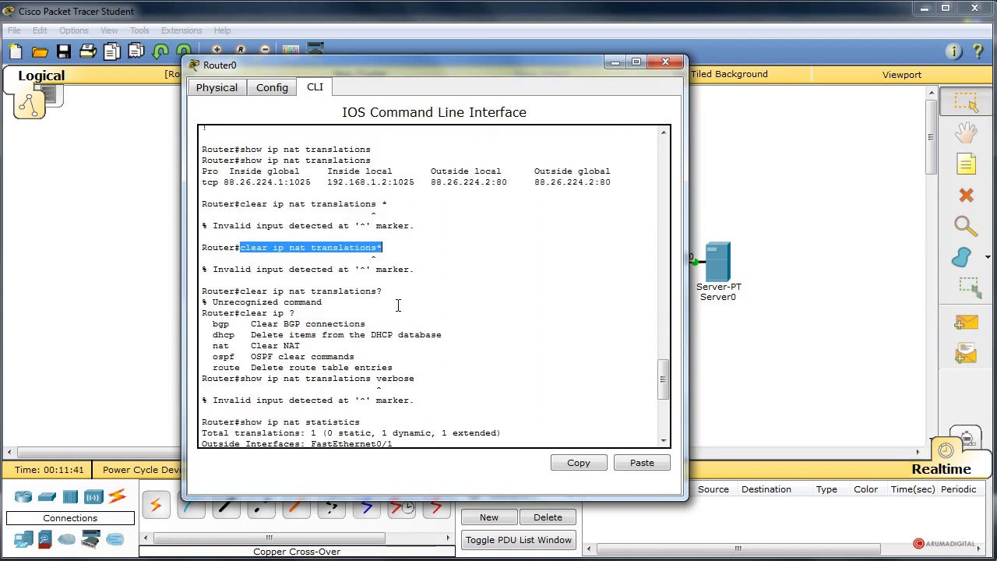